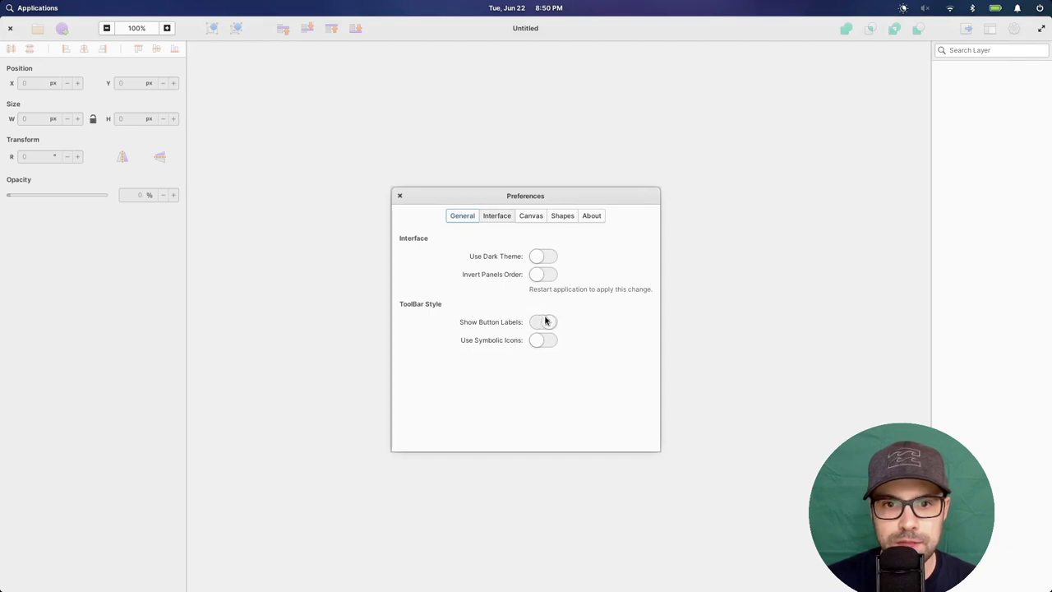
Step: Turn off button labels for the toolbar in the interface preferences
click(400, 196)
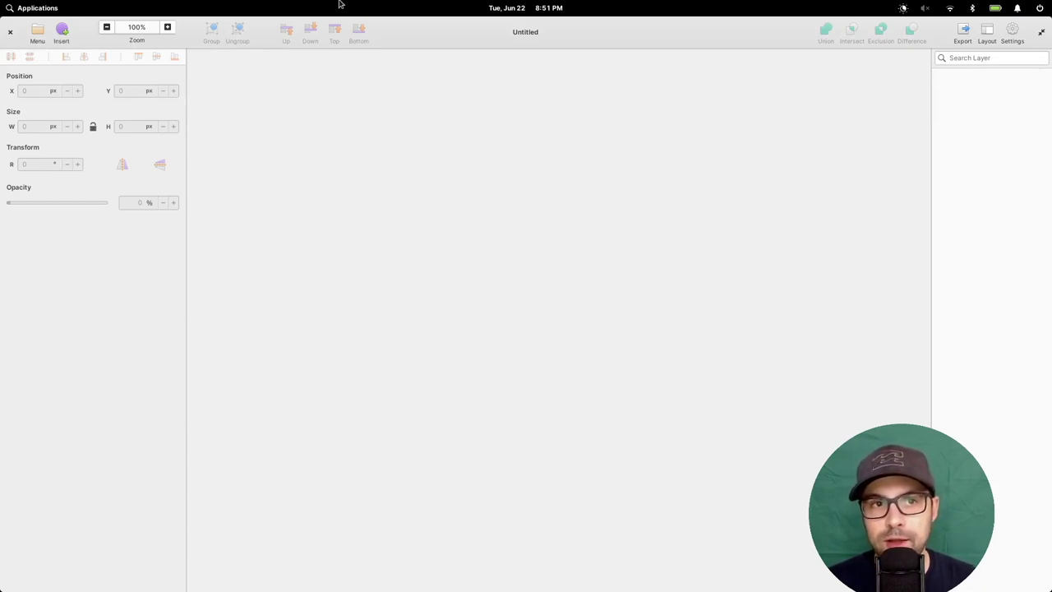
click(1012, 33)
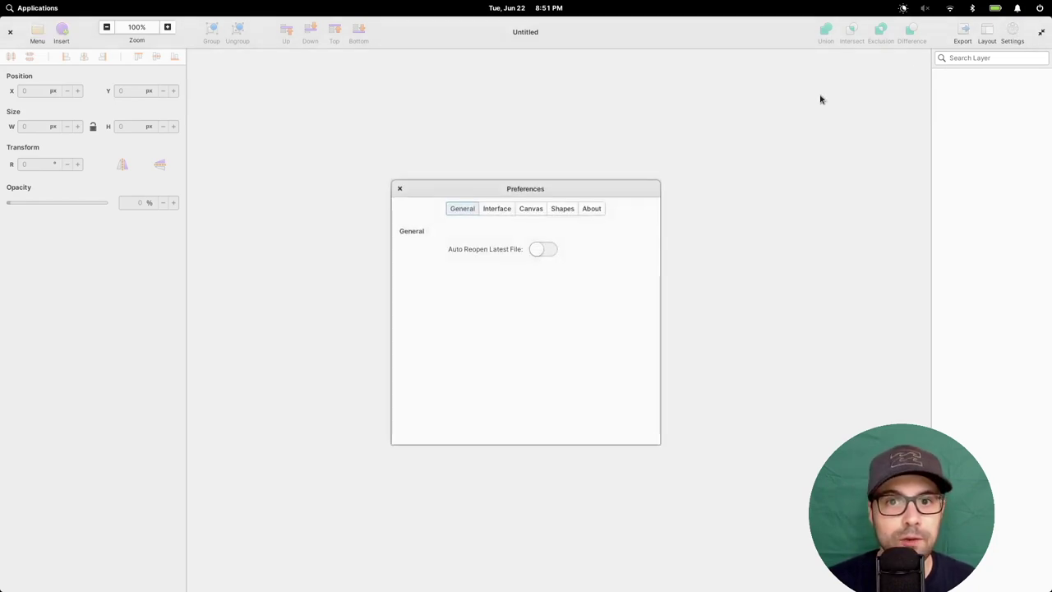
click(500, 209)
click(550, 321)
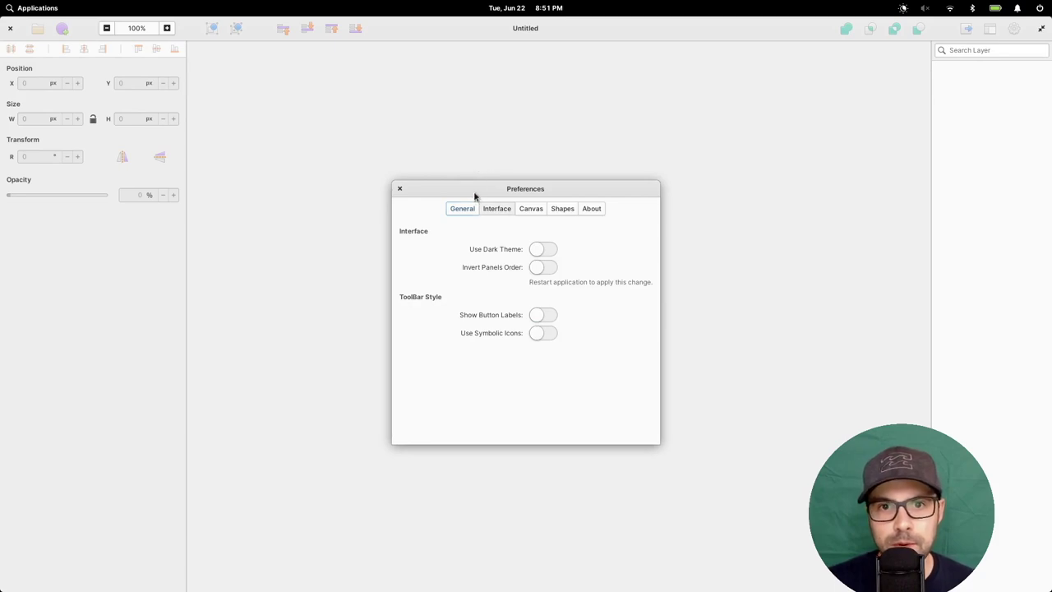
Step: Try the symbolic toolbar icons, switch them back off and close the preferences
click(544, 293)
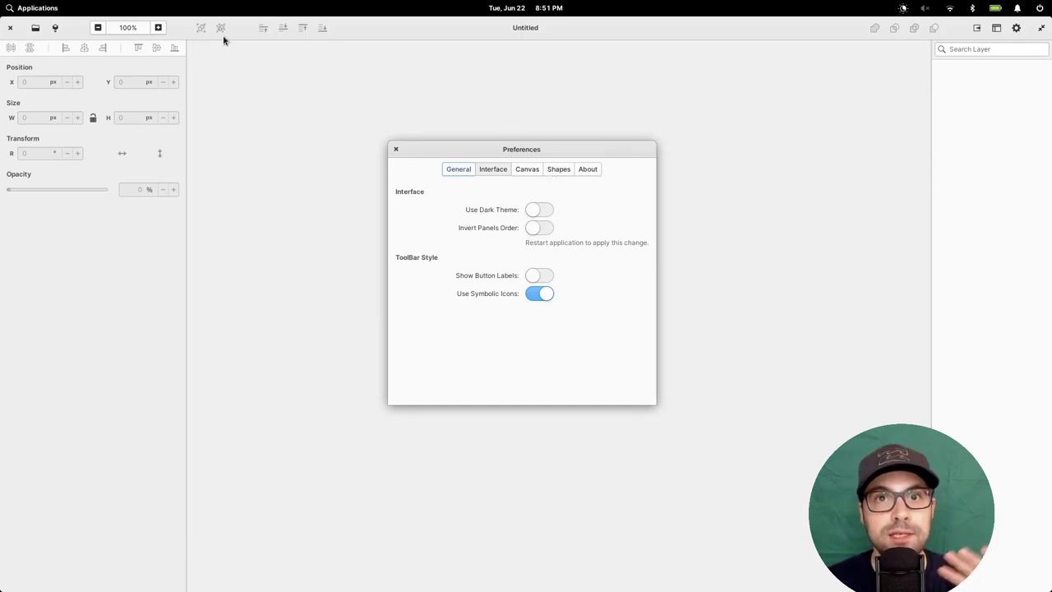
click(546, 294)
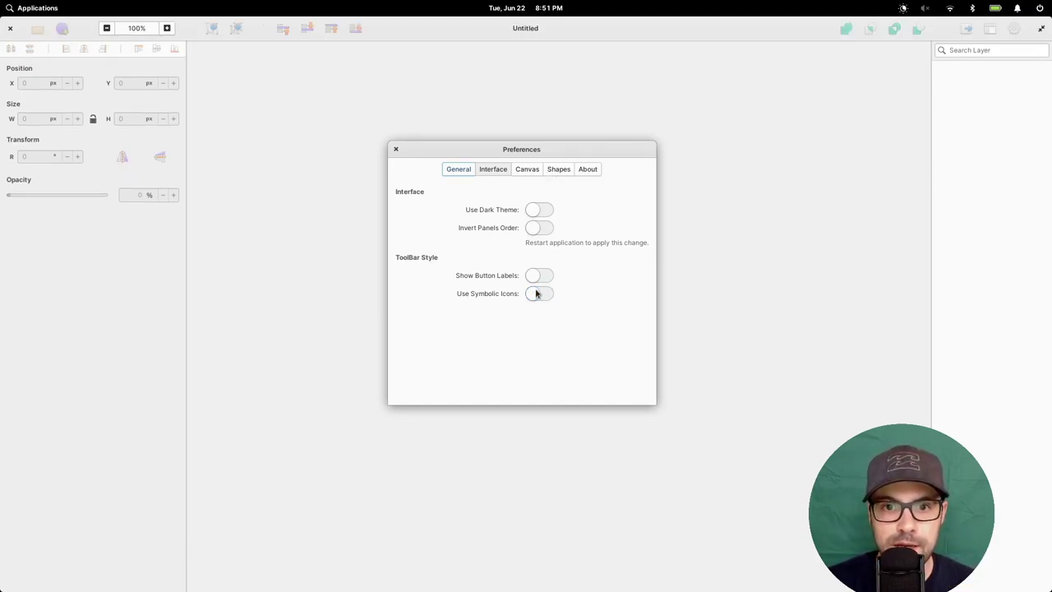
click(396, 149)
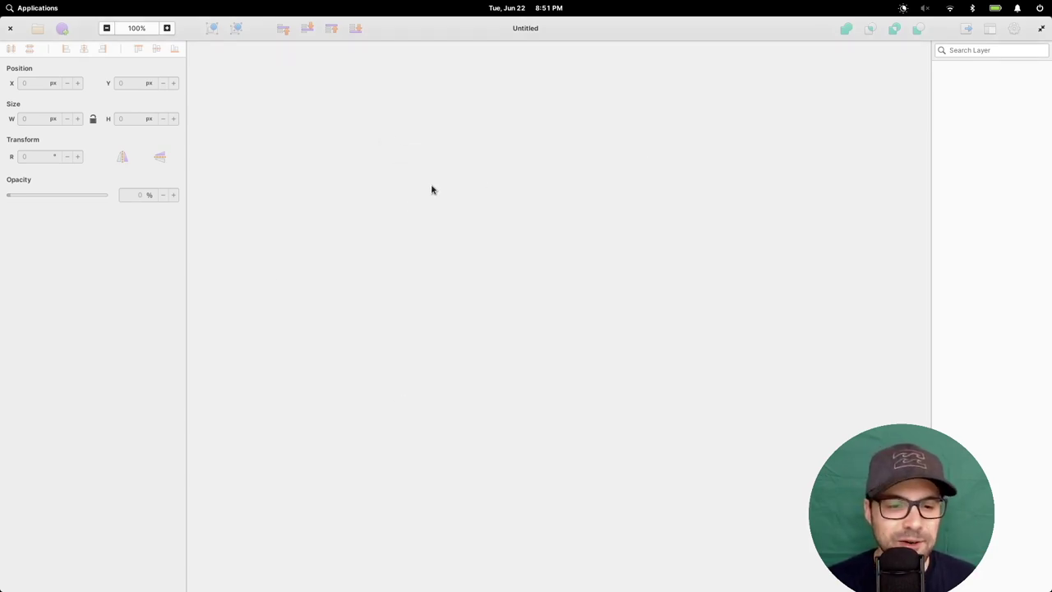
Step: Draw a rectangle about 159 by 153 px and move it to about X 423, Y 247
key(r)
drag(369, 172, 460, 257)
click(531, 221)
drag(420, 199, 472, 226)
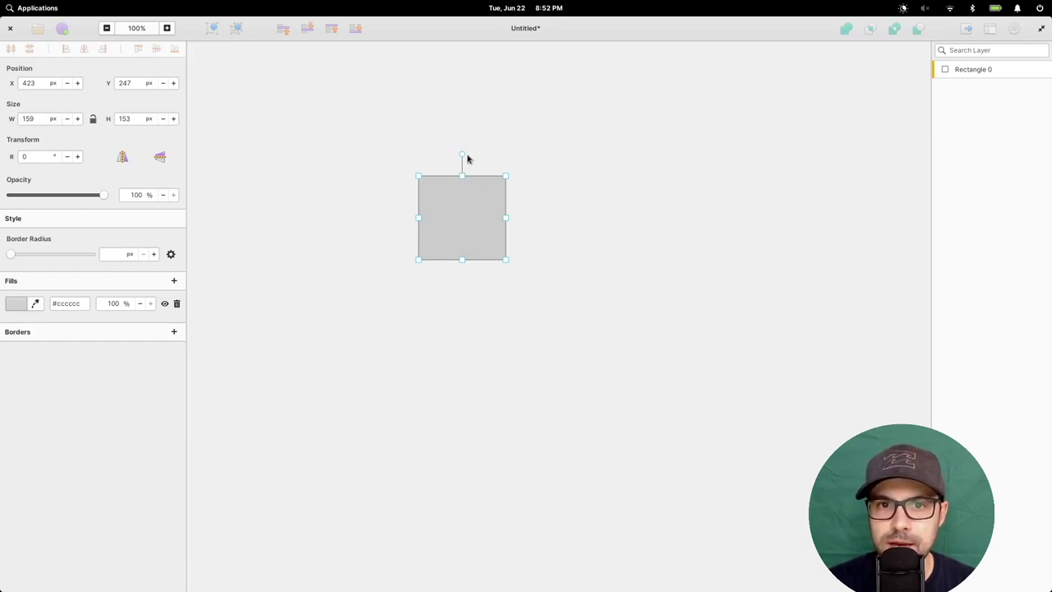
Step: Rotate the rectangle to about 51° and shrink it to about 128 by 128 px
drag(463, 155, 511, 178)
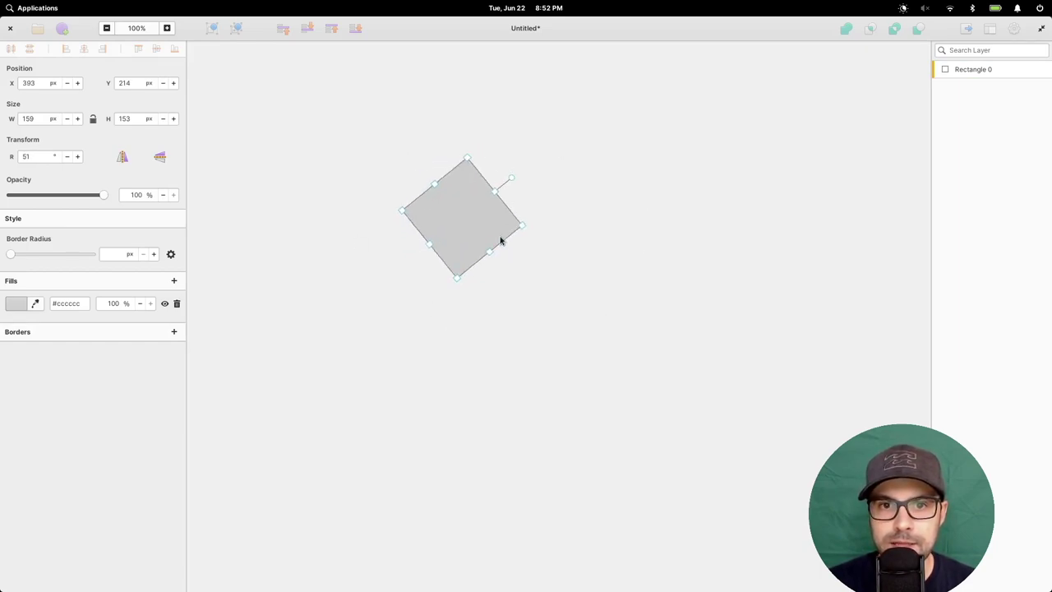
drag(488, 254, 466, 221)
mouse_move(437, 178)
mouse_down()
mouse_move(416, 156)
mouse_move(421, 169)
mouse_up()
drag(409, 218, 478, 220)
click(678, 198)
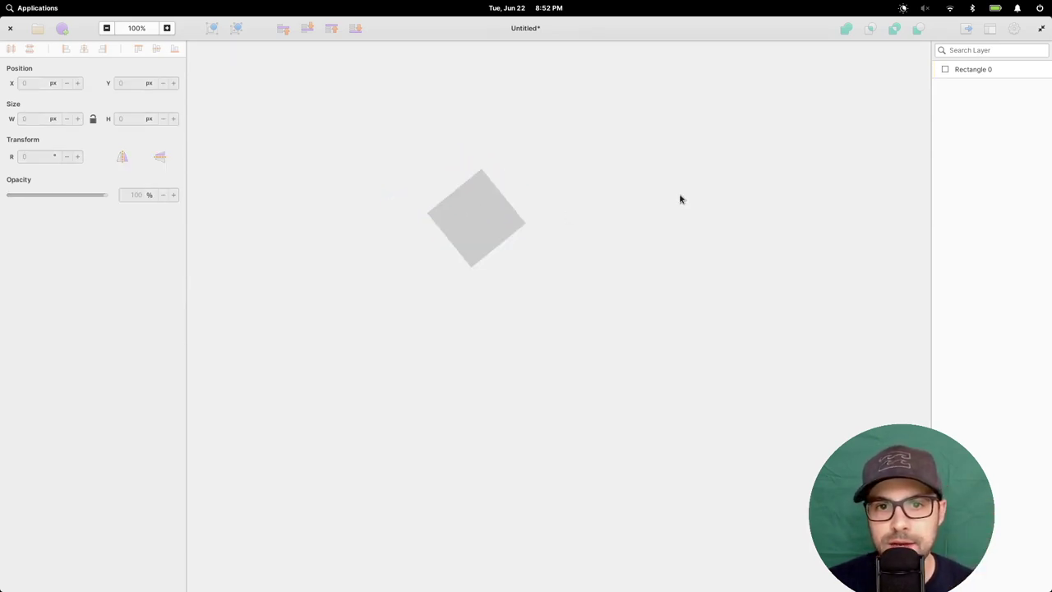
Step: Resize the tilted rectangle to about 170 by 172 px and bring its rotation to about 13°
click(483, 238)
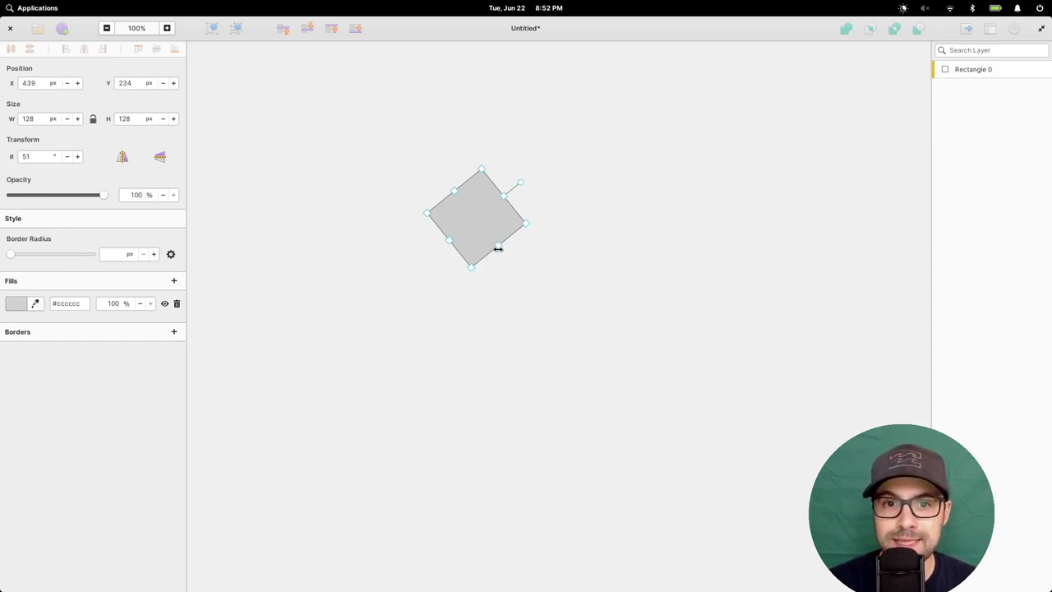
mouse_move(498, 248)
mouse_down()
mouse_move(482, 228)
mouse_move(510, 236)
mouse_up()
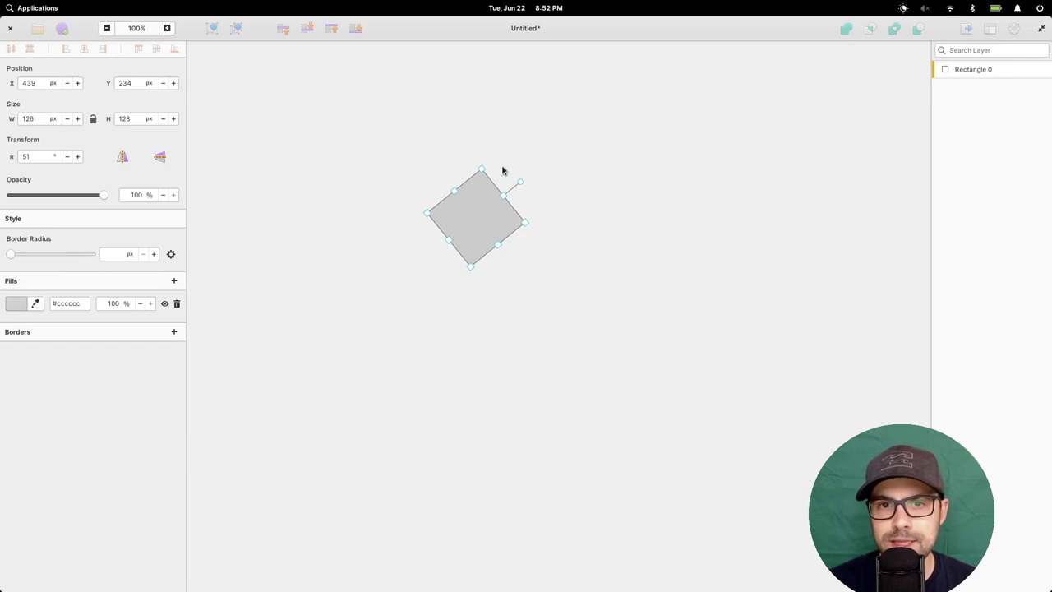
drag(526, 223, 548, 216)
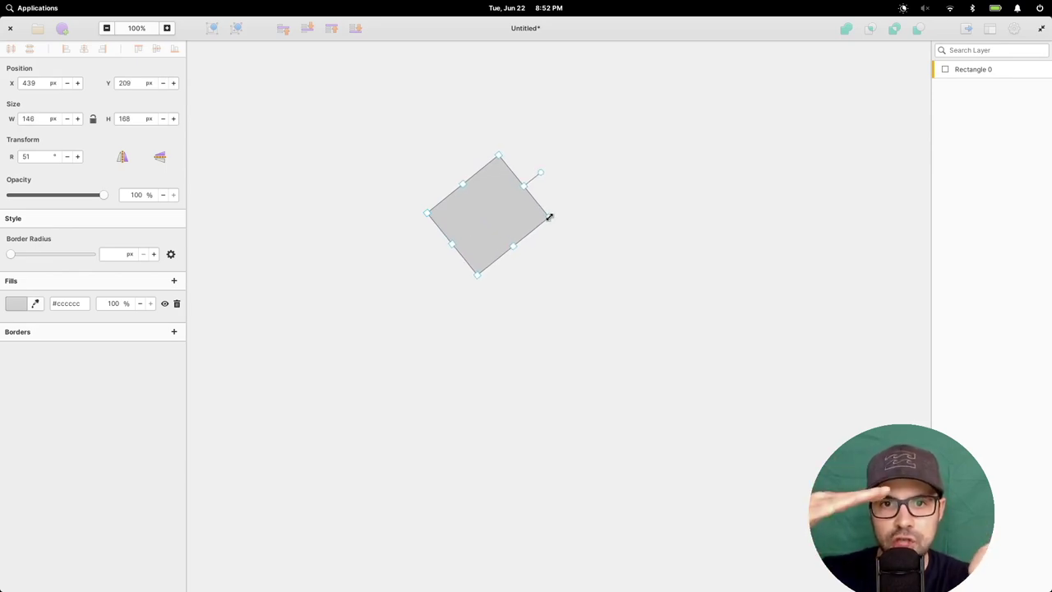
drag(548, 216, 489, 232)
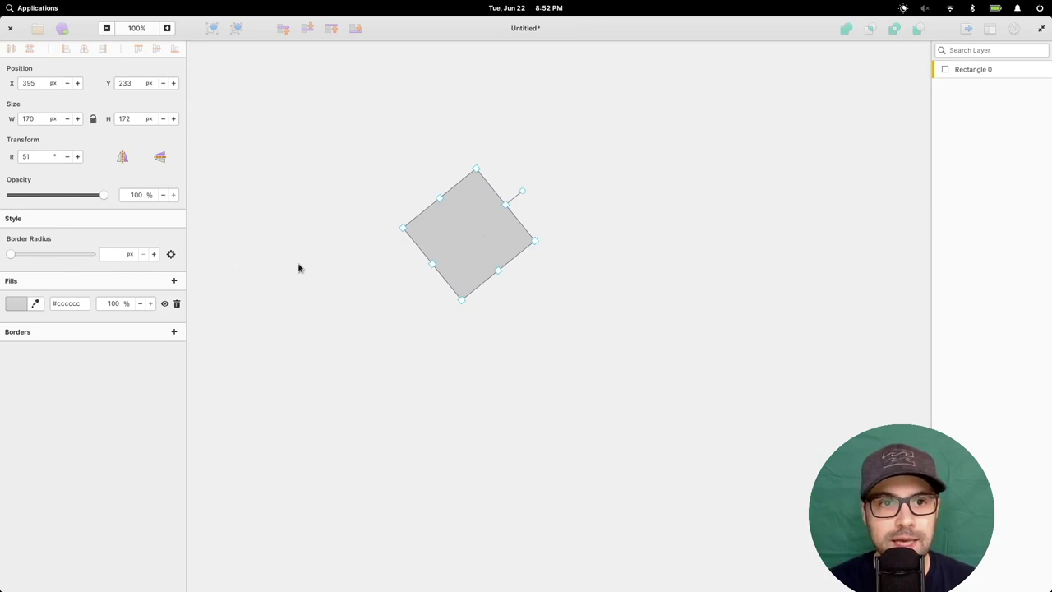
drag(523, 192, 483, 169)
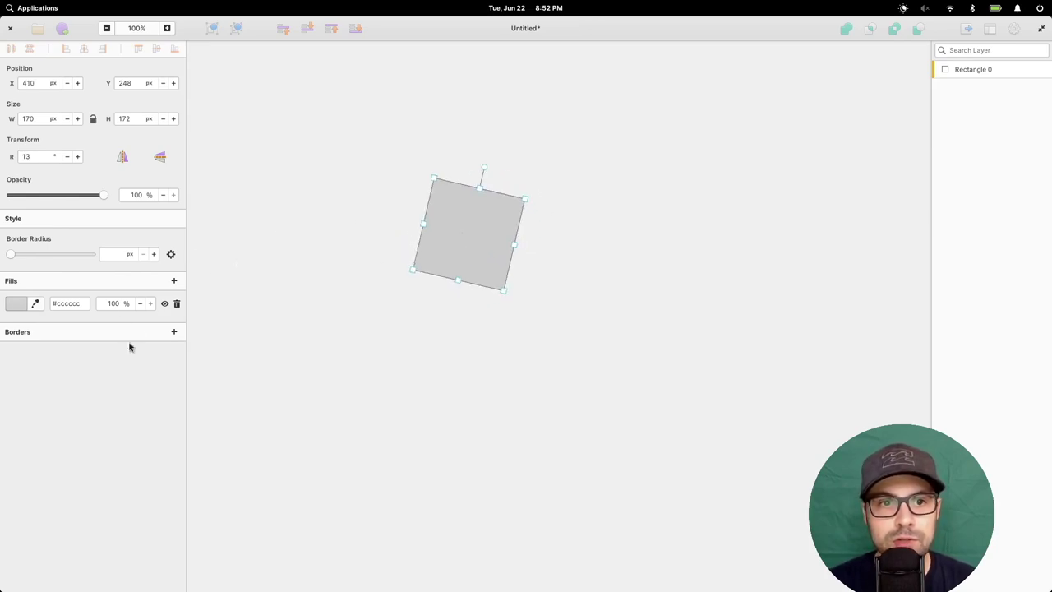
click(650, 197)
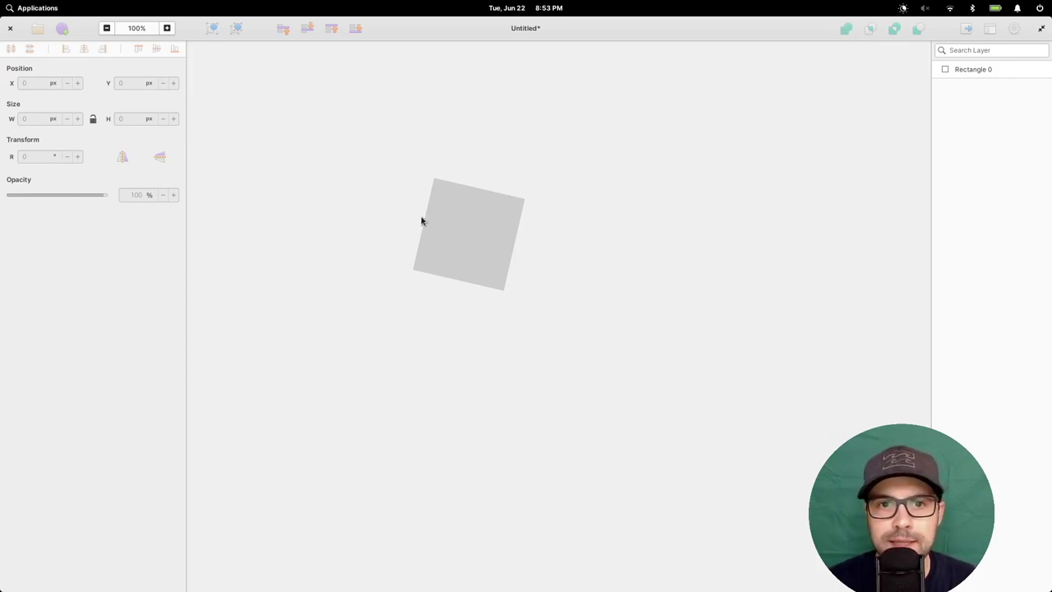
Step: Move the rectangle slightly up and round its corners with a 56 px border radius
click(469, 229)
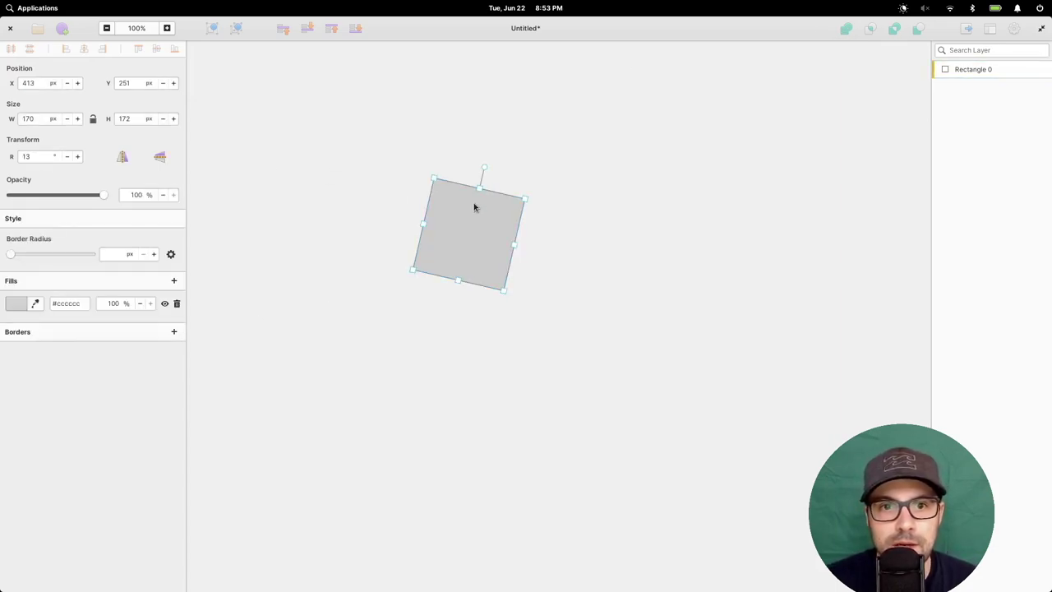
drag(477, 238, 469, 217)
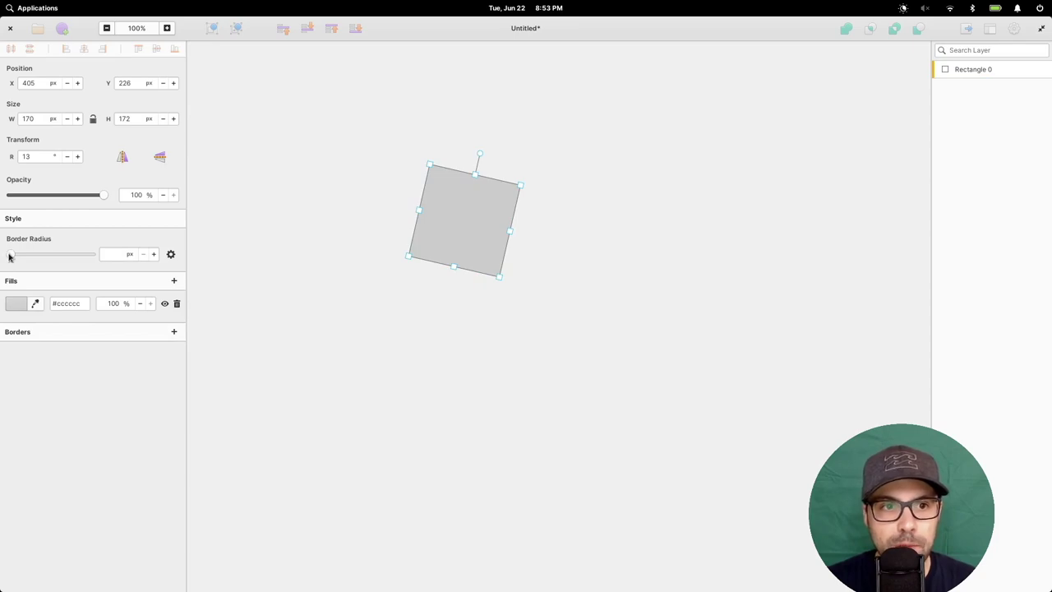
drag(10, 255, 64, 255)
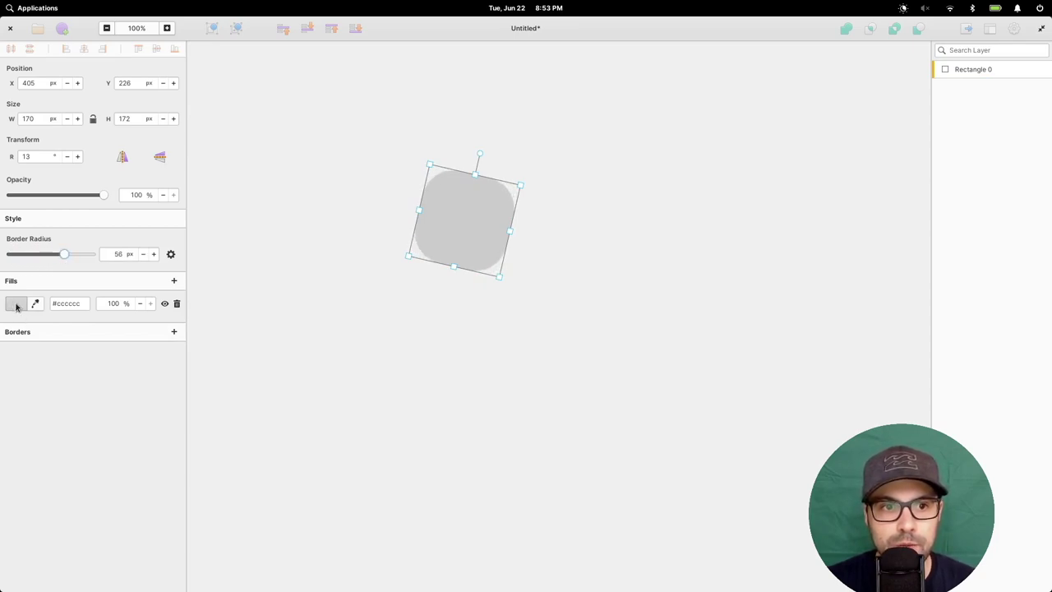
Step: Set the rectangle's fill colour to red #D31D1D
click(17, 303)
click(168, 382)
drag(167, 382, 188, 366)
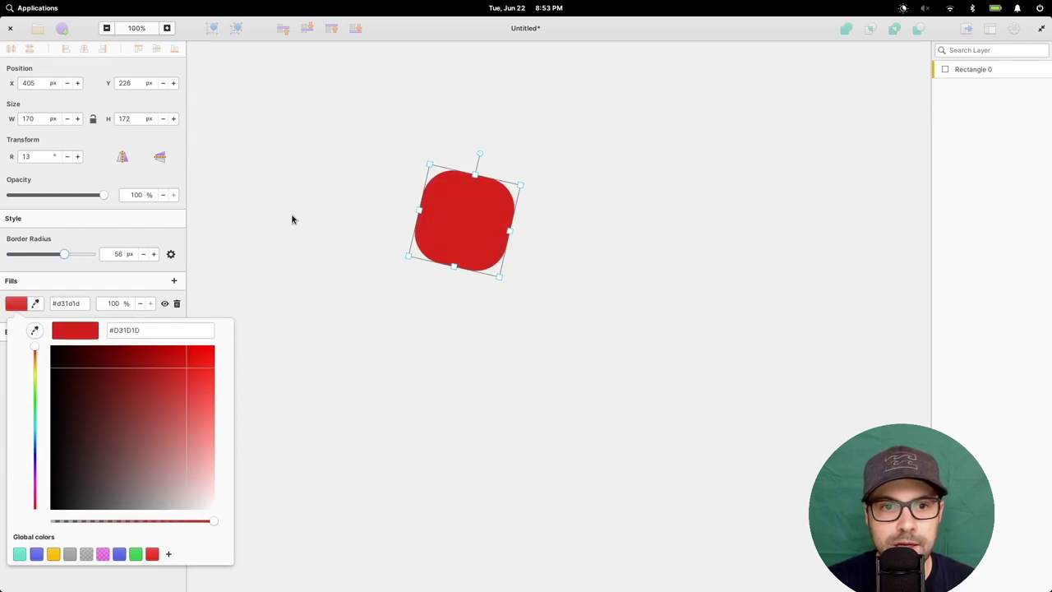
click(293, 219)
Step: Add a green #82c144 border to the rectangle with a thickness of 27 px
click(174, 332)
click(17, 354)
click(171, 183)
click(171, 182)
click(137, 387)
click(150, 354)
drag(150, 354, 148, 354)
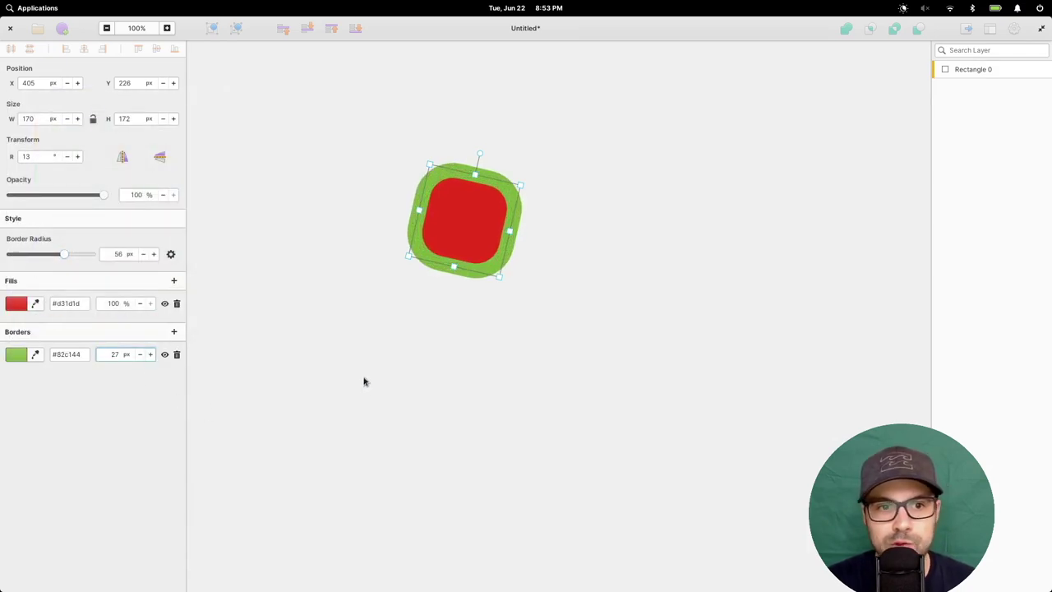
Step: Draw an ellipse about 152 by 154 px and move it below and to the left of the rounded rectangle
drag(442, 251, 438, 248)
drag(550, 264, 633, 350)
drag(592, 290, 340, 336)
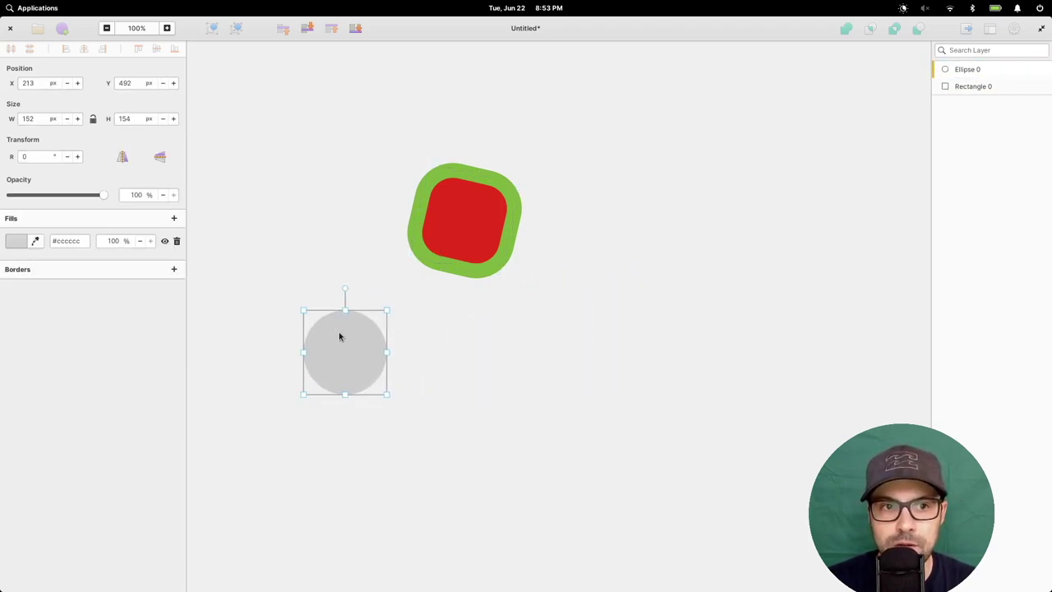
Step: Select the rounded rectangle and the ellipse alternately to compare which style properties each one offers
click(468, 227)
click(364, 357)
click(449, 238)
click(322, 361)
click(442, 239)
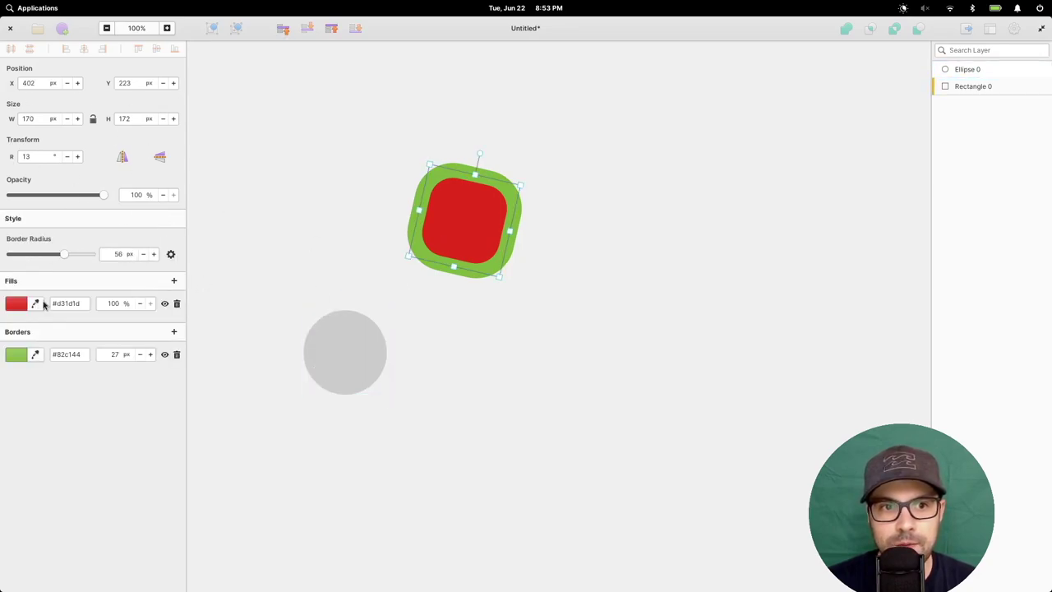
click(321, 366)
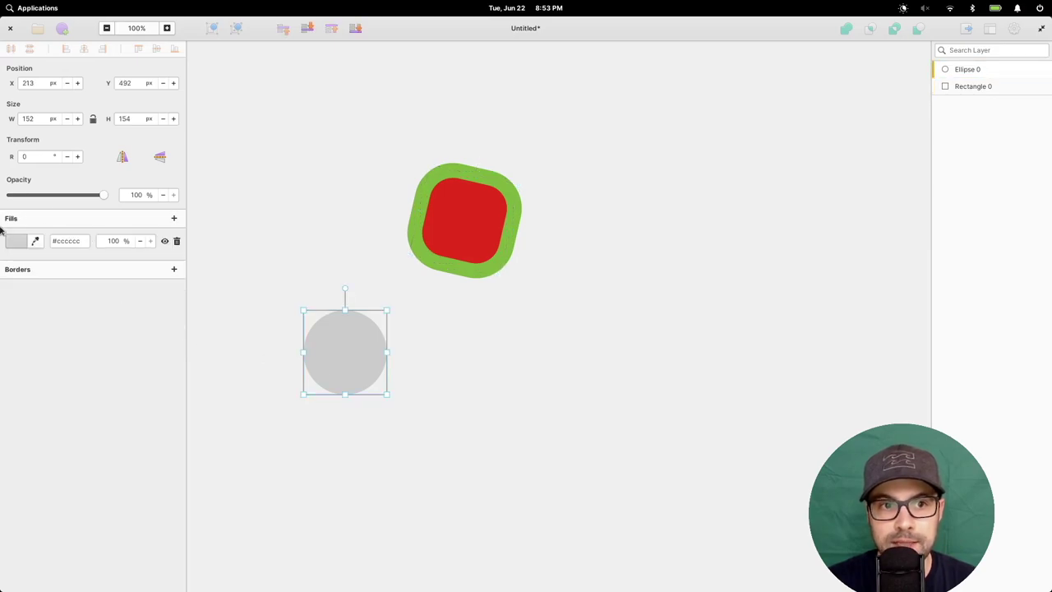
click(454, 199)
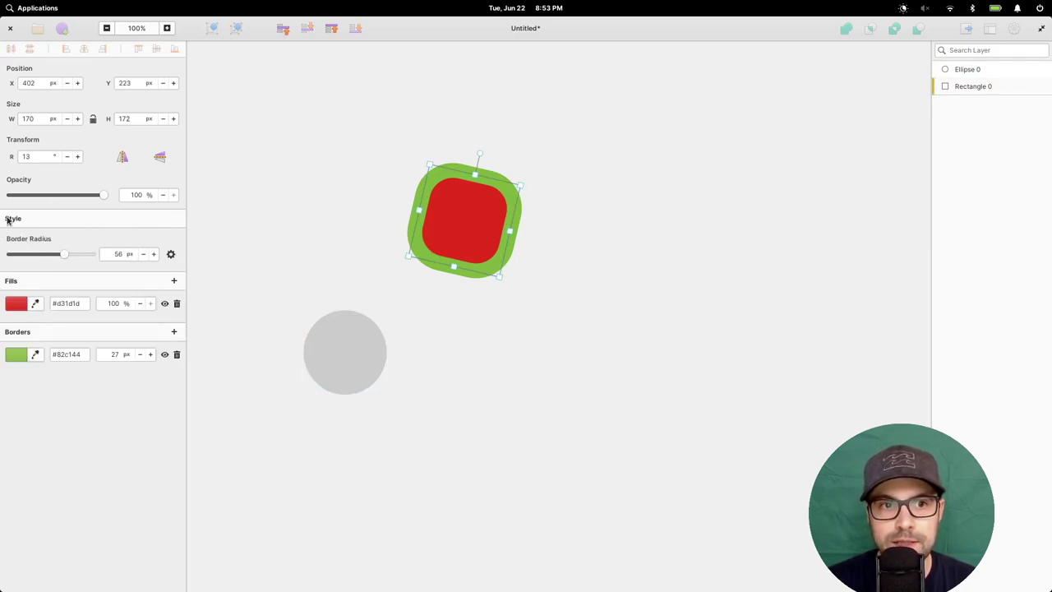
Step: Move the ellipse beside the rounded rectangle and delete both shapes from the canvas
drag(356, 357, 348, 214)
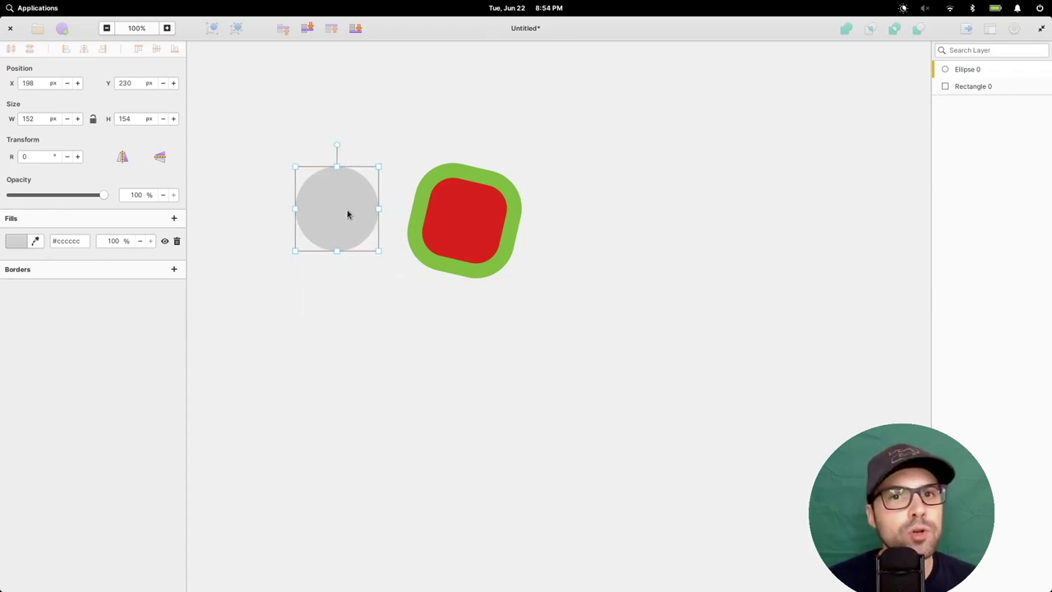
click(490, 230)
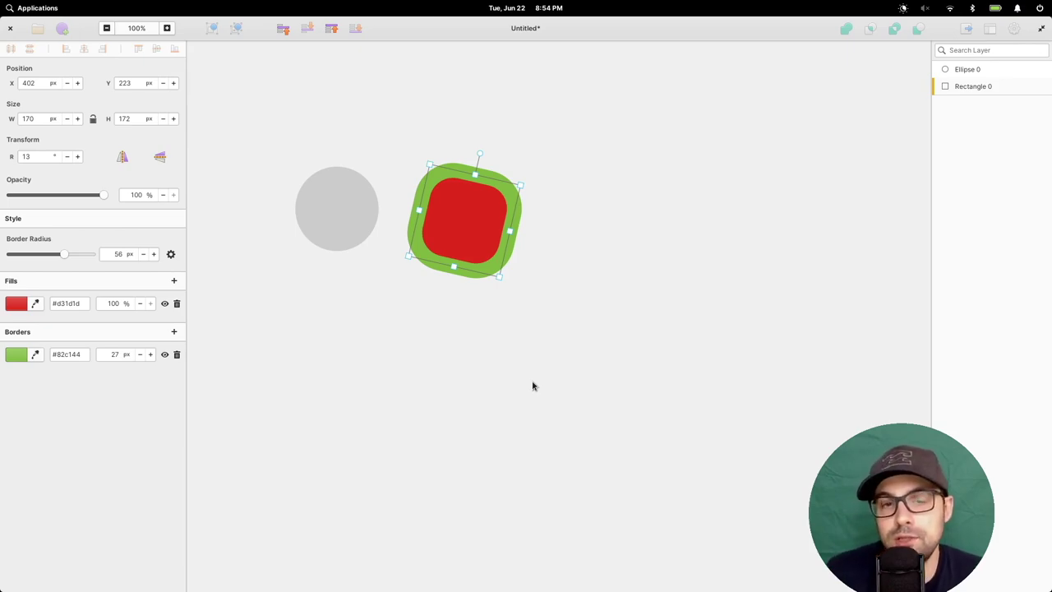
key(Delete)
click(352, 229)
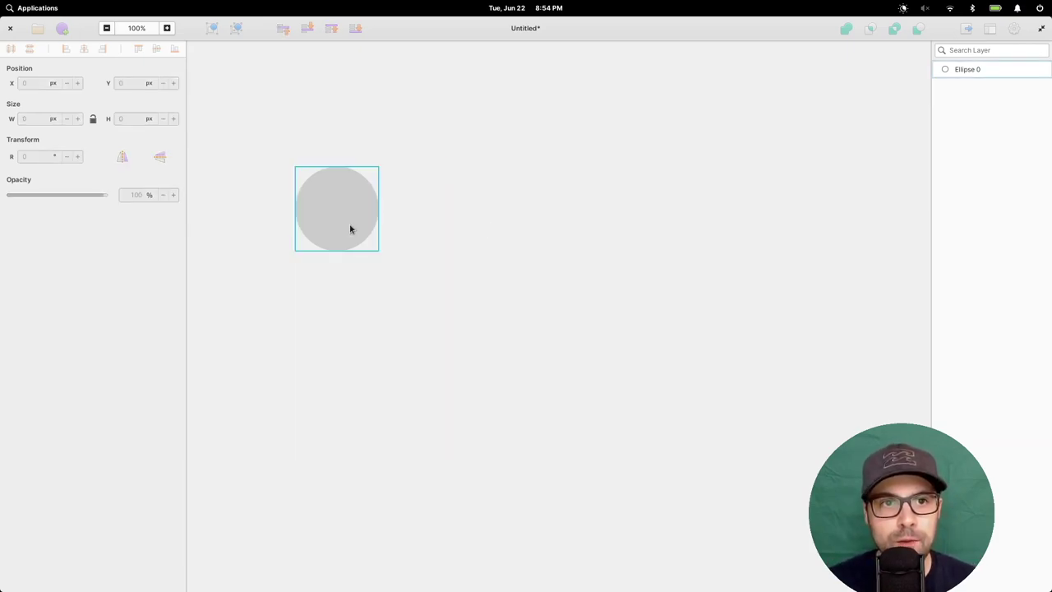
key(Delete)
Step: Draw about thirty overlapping rectangles of varying sizes, stacked into one large cluster, and clear the selection
key(r)
drag(330, 186, 442, 310)
key(r)
drag(391, 157, 484, 247)
drag(391, 128, 472, 185)
drag(441, 216, 509, 303)
mouse_move(376, 164)
mouse_down()
mouse_move(472, 265)
mouse_move(424, 249)
mouse_up()
drag(354, 145, 386, 177)
drag(345, 136, 373, 146)
drag(382, 199, 304, 131)
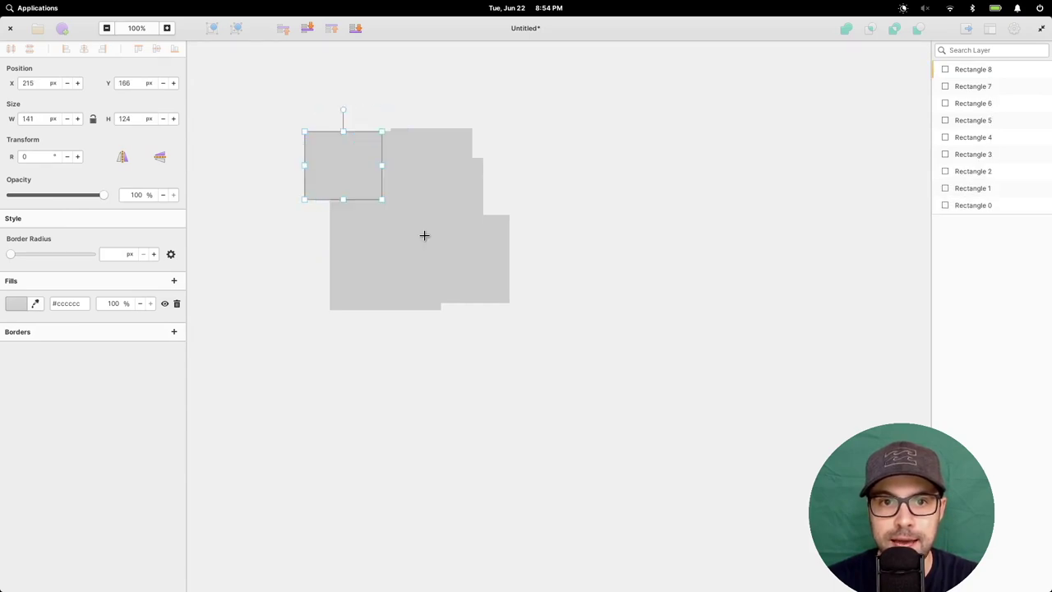
drag(290, 168, 378, 265)
drag(270, 215, 370, 312)
drag(236, 257, 364, 369)
drag(307, 264, 446, 392)
mouse_move(356, 216)
mouse_down()
mouse_move(460, 328)
mouse_move(460, 282)
mouse_move(470, 302)
mouse_up()
drag(453, 176, 540, 266)
drag(458, 217, 542, 323)
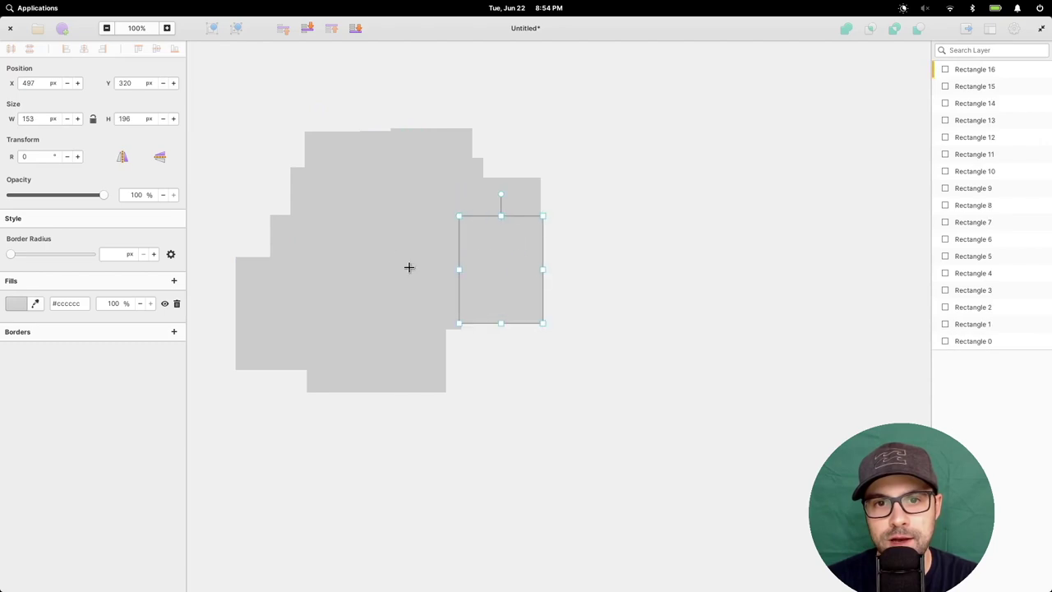
drag(390, 244, 514, 353)
drag(427, 280, 547, 396)
drag(385, 219, 502, 338)
drag(343, 223, 410, 172)
drag(444, 252, 386, 189)
mouse_move(429, 188)
mouse_down()
mouse_move(378, 134)
mouse_move(430, 100)
mouse_move(511, 188)
mouse_up()
mouse_move(467, 144)
mouse_down()
mouse_move(552, 221)
mouse_move(530, 216)
mouse_up()
drag(465, 123, 502, 161)
click(641, 173)
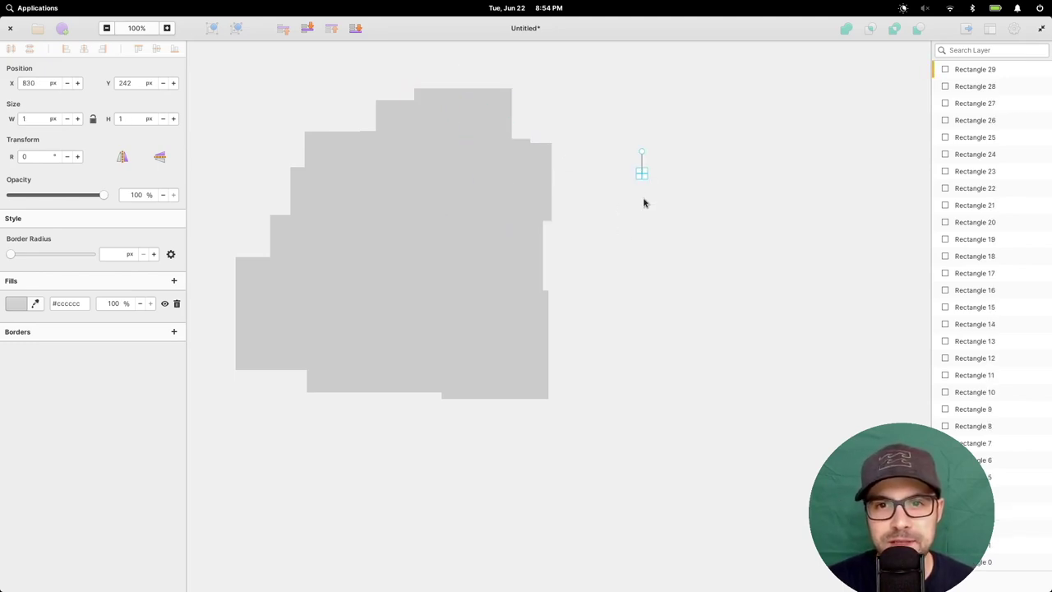
click(644, 203)
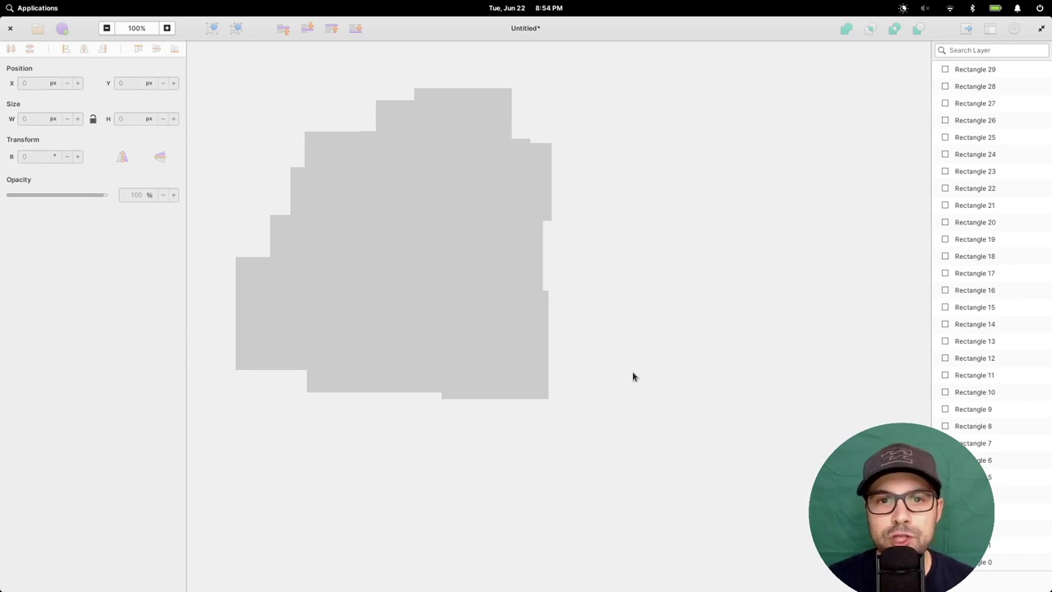
Step: Draw an ellipse over the rectangle cluster, select it through its layer and move it out beside the cluster
key(e)
drag(621, 312, 424, 249)
click(697, 230)
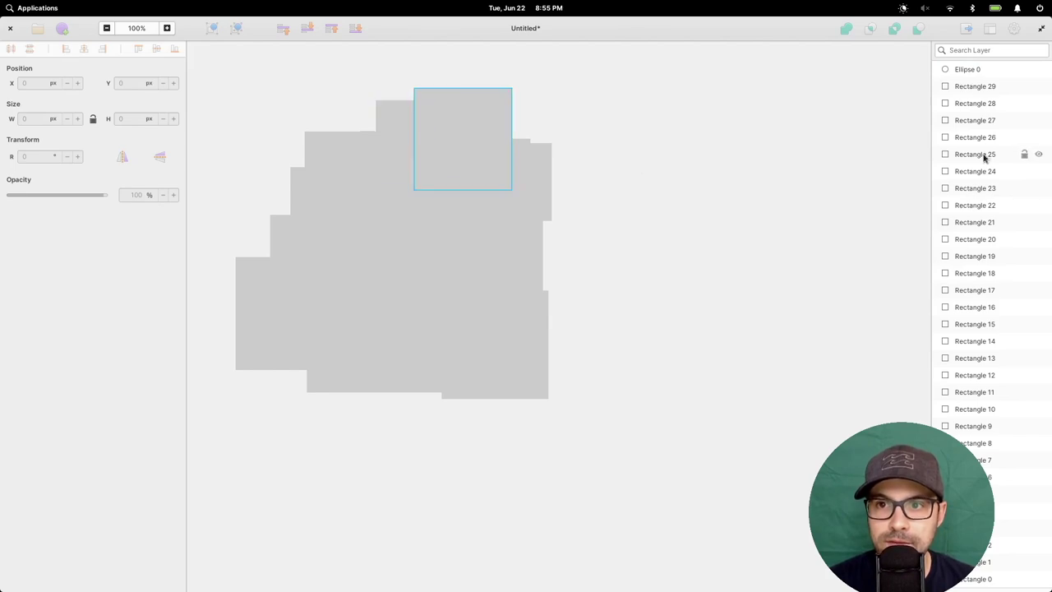
click(970, 71)
drag(451, 242, 699, 237)
Step: Draw two separate rectangles beside the cluster, one above the other, the upper one about 145 by 128 px
drag(719, 308, 805, 375)
key(r)
drag(751, 141, 831, 212)
Step: Overlap the upper separate rectangle with the ellipse, move the rectangle away toward the cluster and clear the selection
mouse_move(783, 181)
mouse_down()
mouse_move(784, 235)
mouse_move(758, 235)
mouse_move(777, 238)
mouse_move(764, 243)
mouse_up()
click(718, 216)
drag(698, 219, 772, 239)
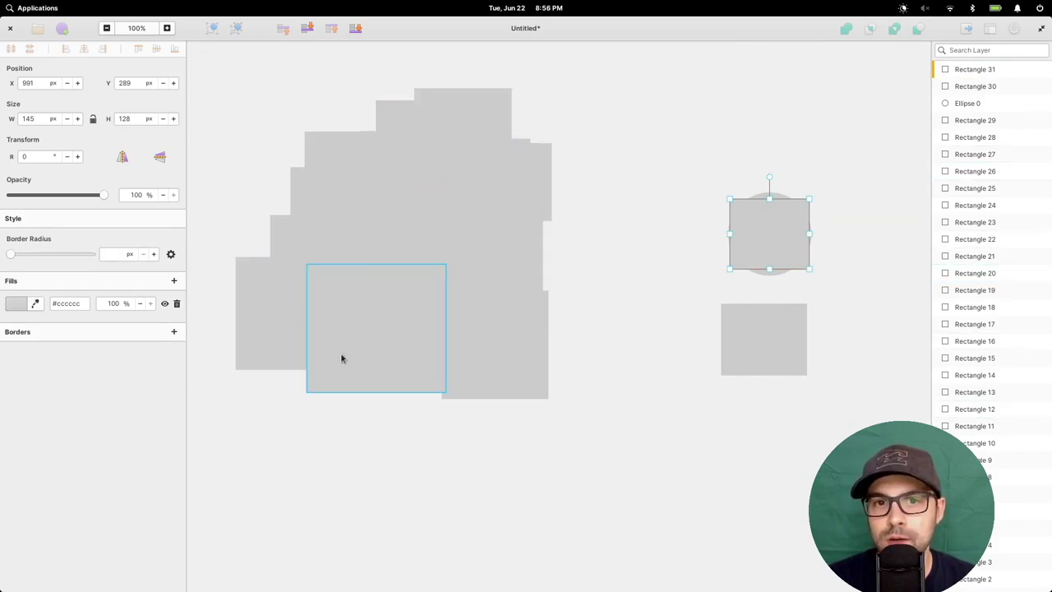
drag(770, 250, 649, 210)
click(828, 139)
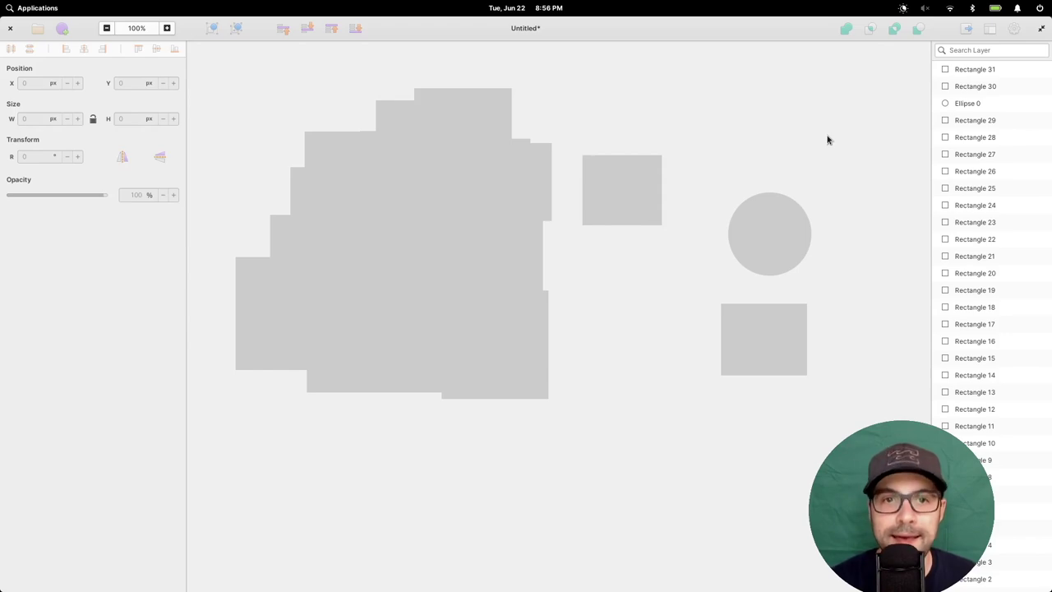
Step: Fill the 183 by 192 px rectangle in the middle of the cluster with the red global color #D21919
click(387, 260)
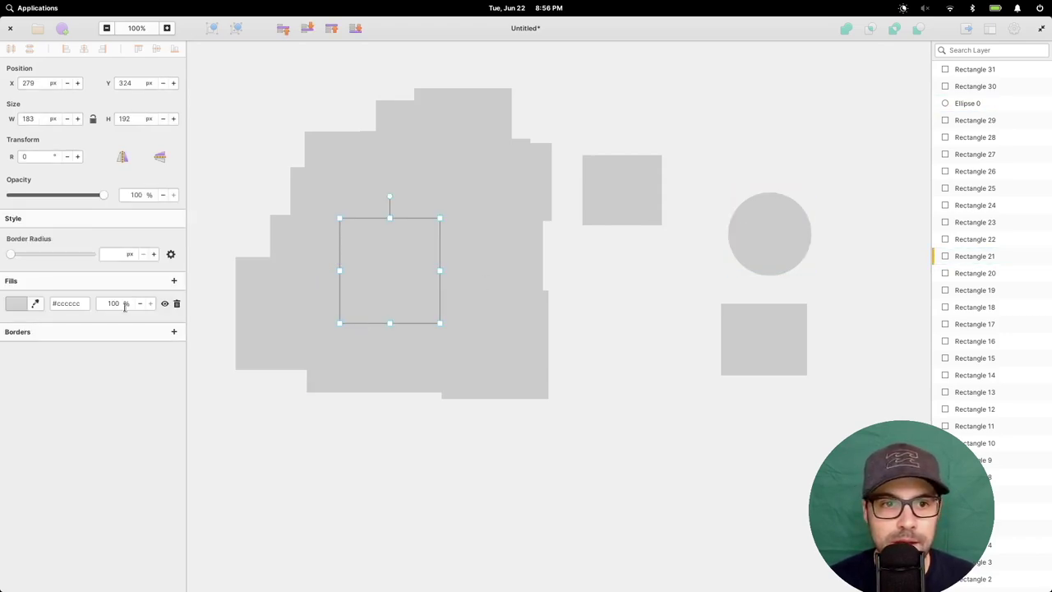
click(16, 303)
click(151, 553)
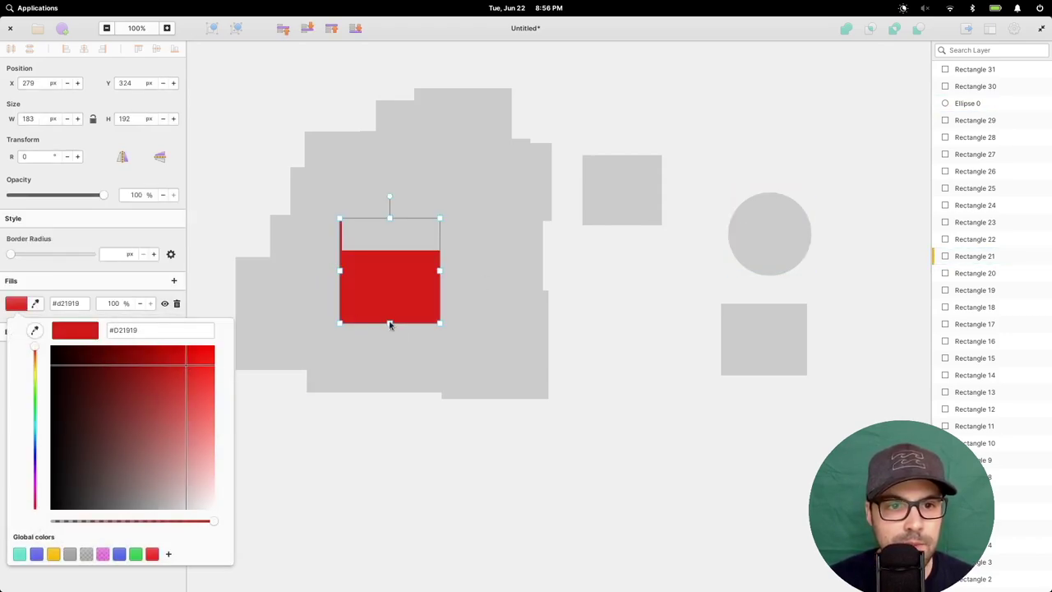
Step: Fill the 254 by 234 px rectangle low in the cluster with a blue global color, and move the red rectangle out beside the cluster
click(369, 369)
click(370, 370)
click(14, 304)
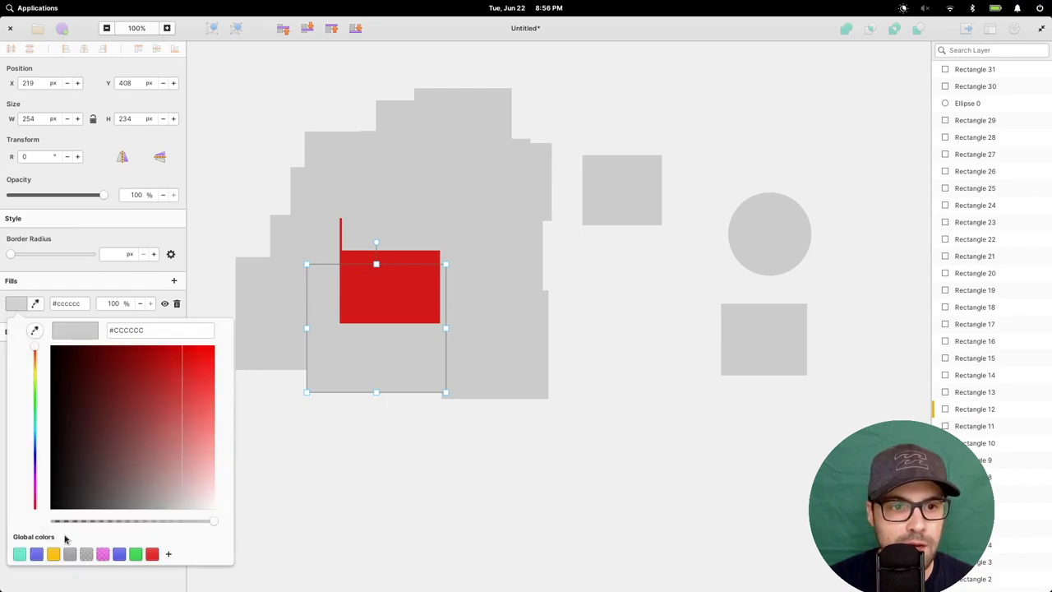
click(119, 553)
click(485, 336)
drag(382, 287, 606, 359)
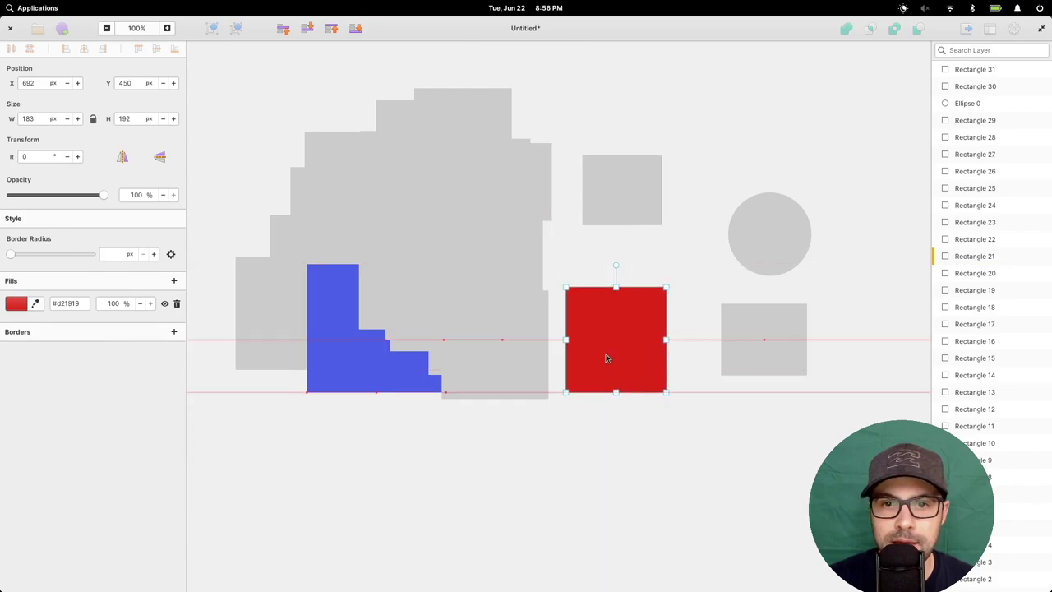
Step: Fill the upper separate rectangle with the green global color #31D548 and shift the ellipse and the rectangle slightly
click(617, 202)
click(15, 303)
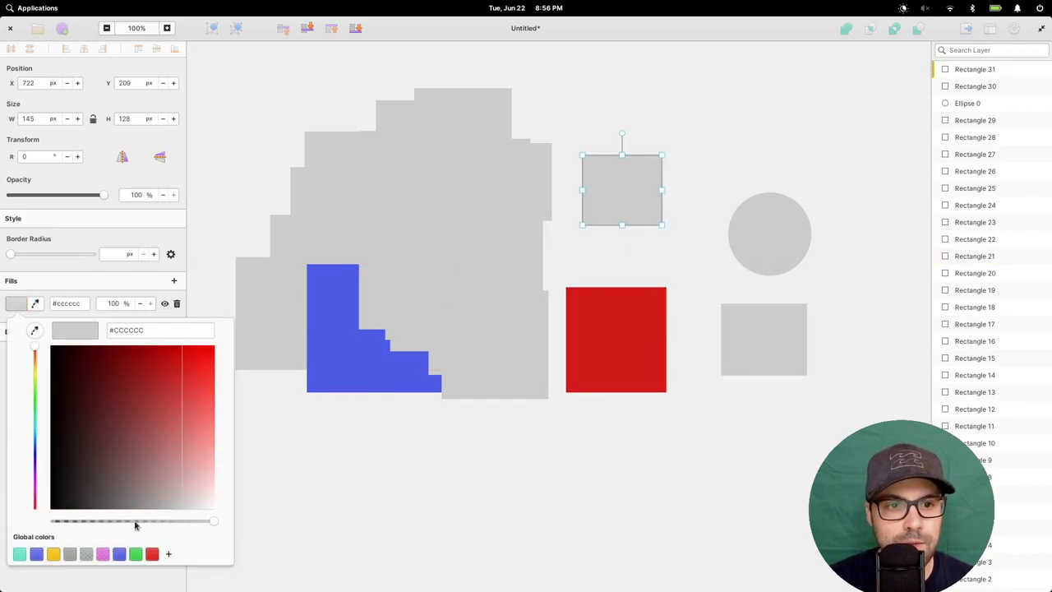
click(136, 553)
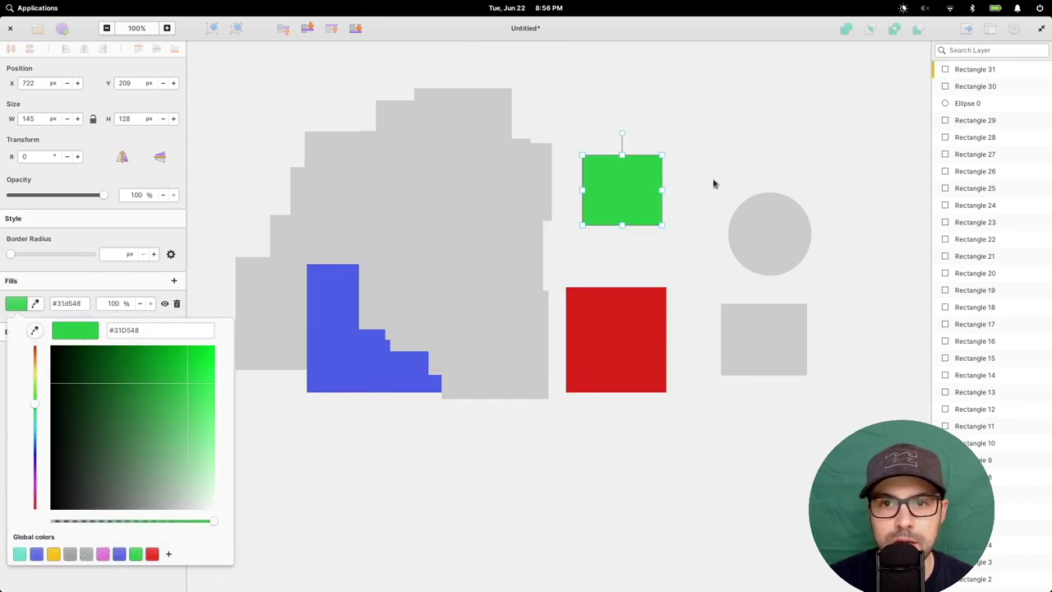
drag(735, 235, 723, 235)
drag(620, 192, 635, 170)
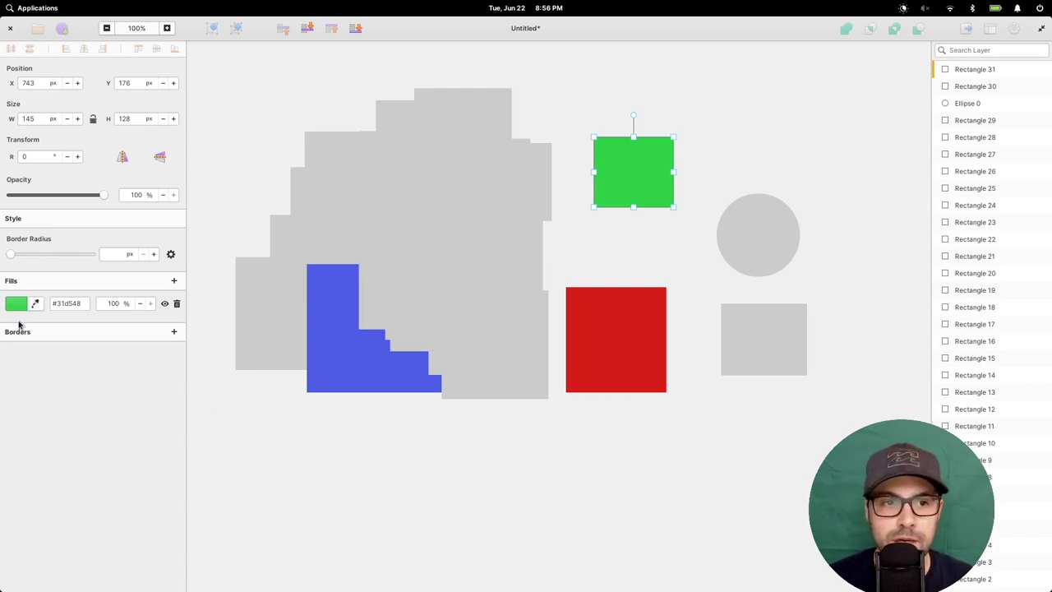
Step: View the green rectangle's fill hex code and its color picker, leaving the color as it is
click(74, 304)
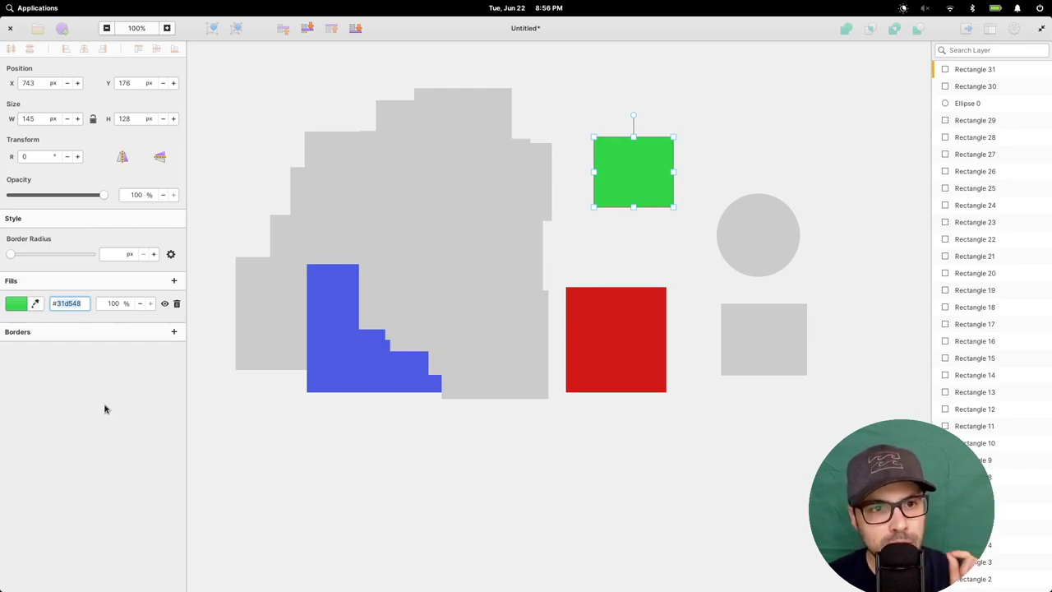
click(21, 306)
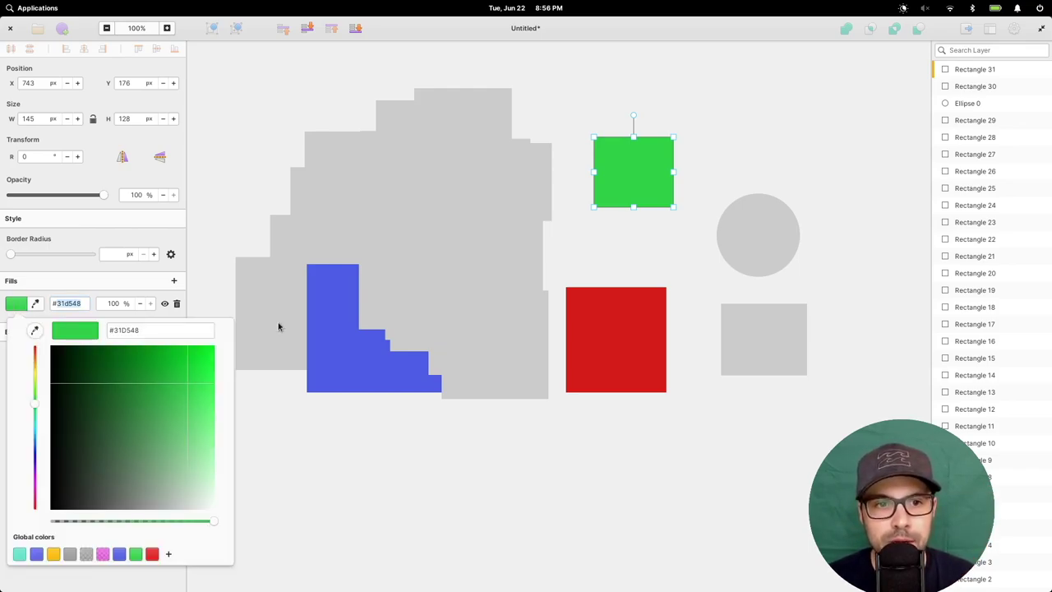
click(380, 506)
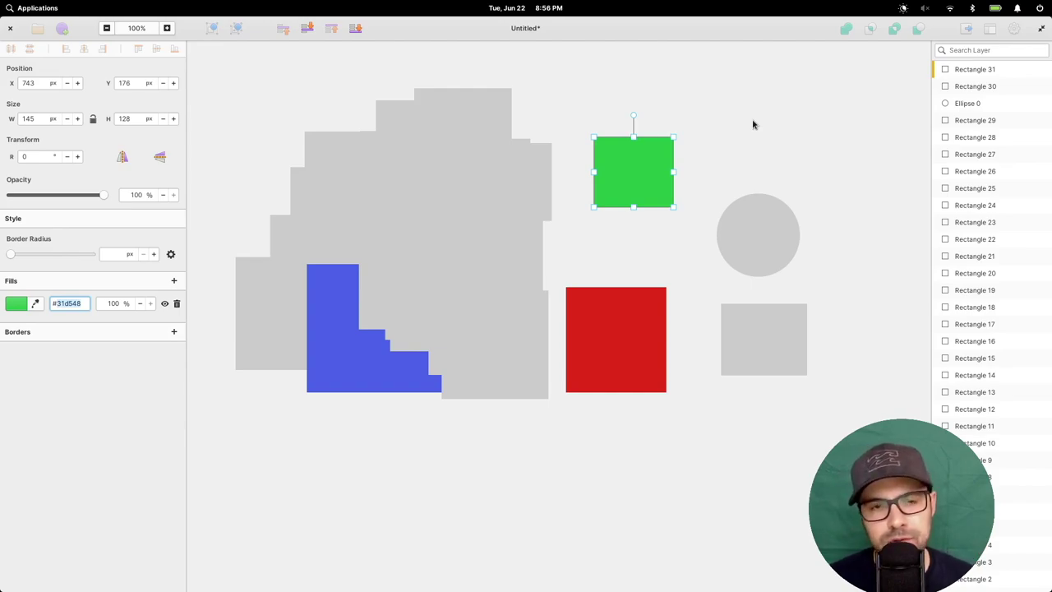
click(660, 183)
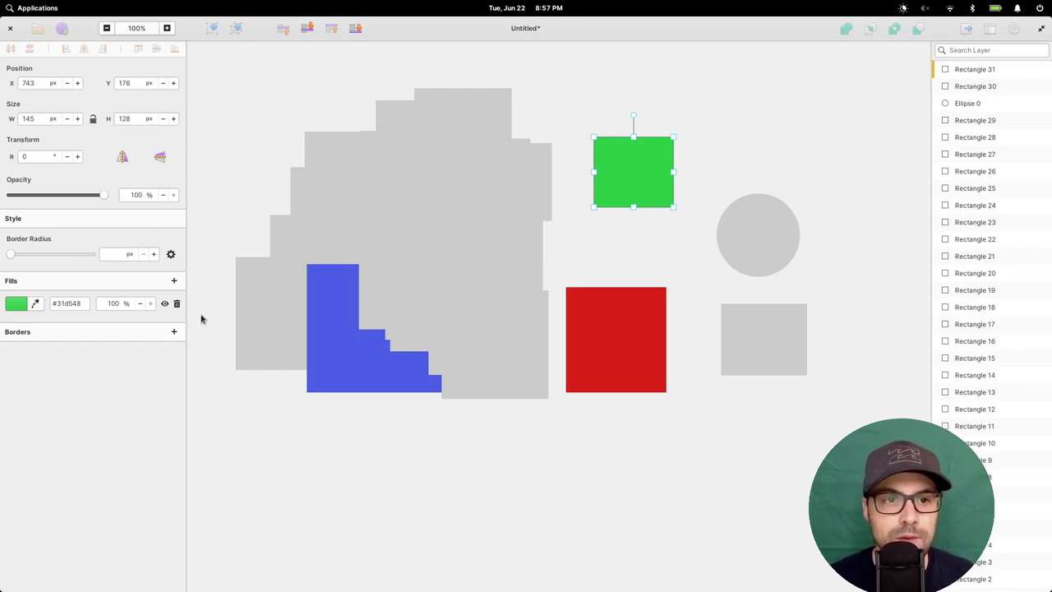
Step: Add a second fill to the green rectangle using the blue global color #565EE6
click(172, 281)
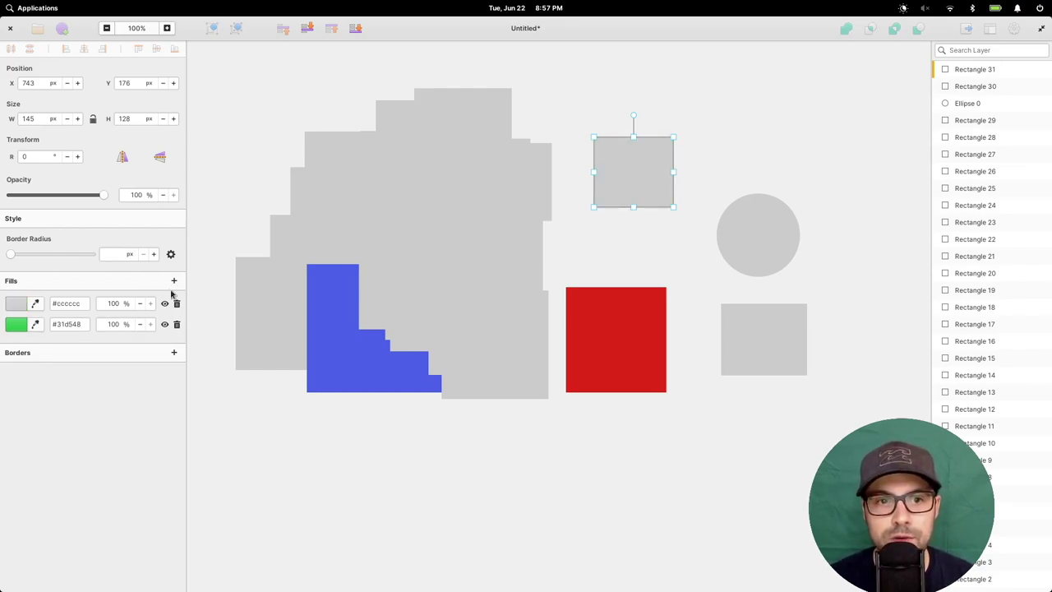
click(18, 304)
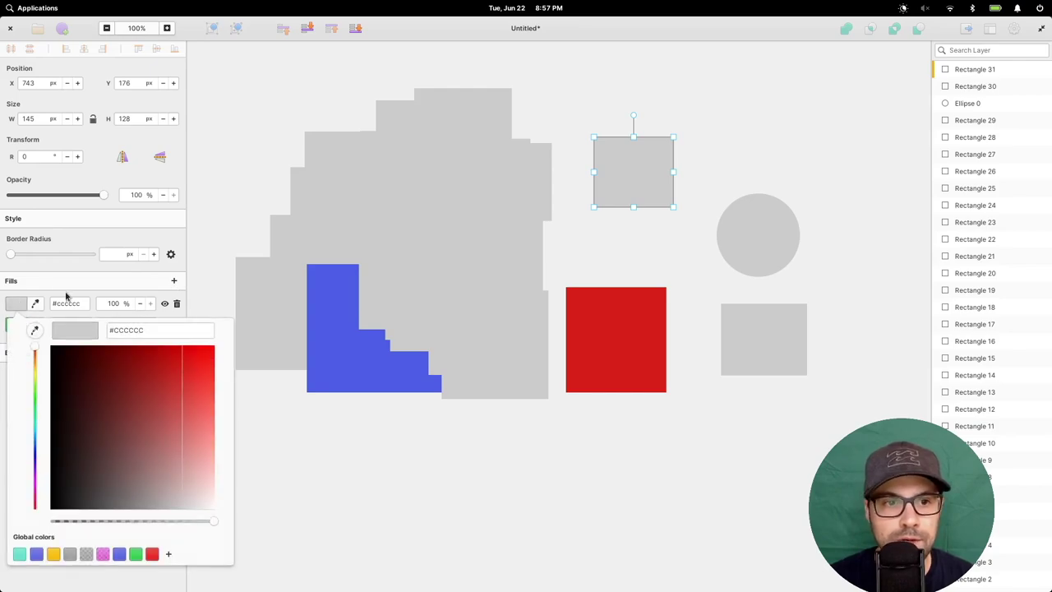
click(37, 554)
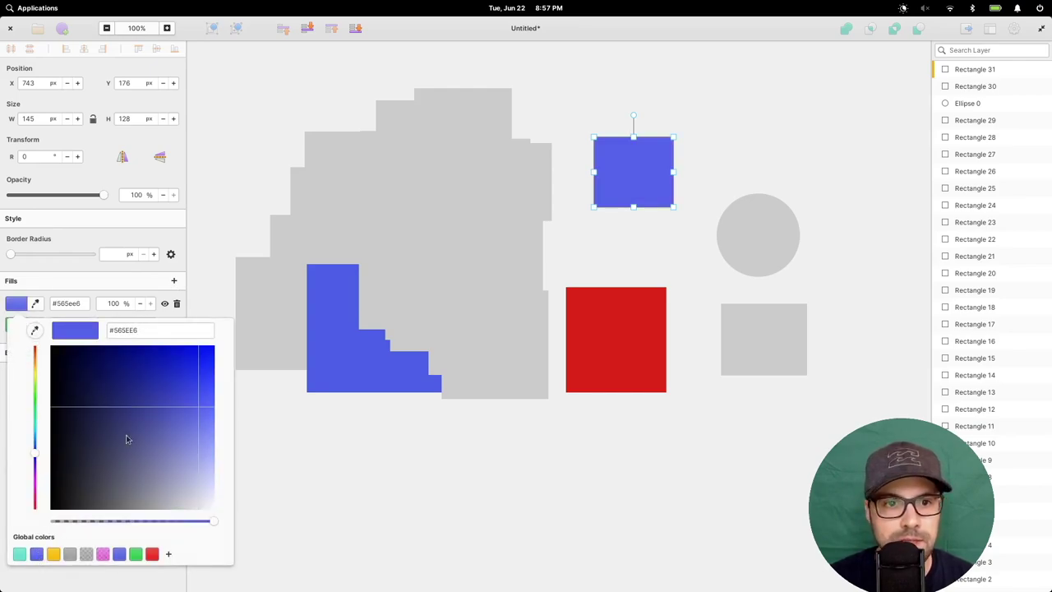
click(323, 468)
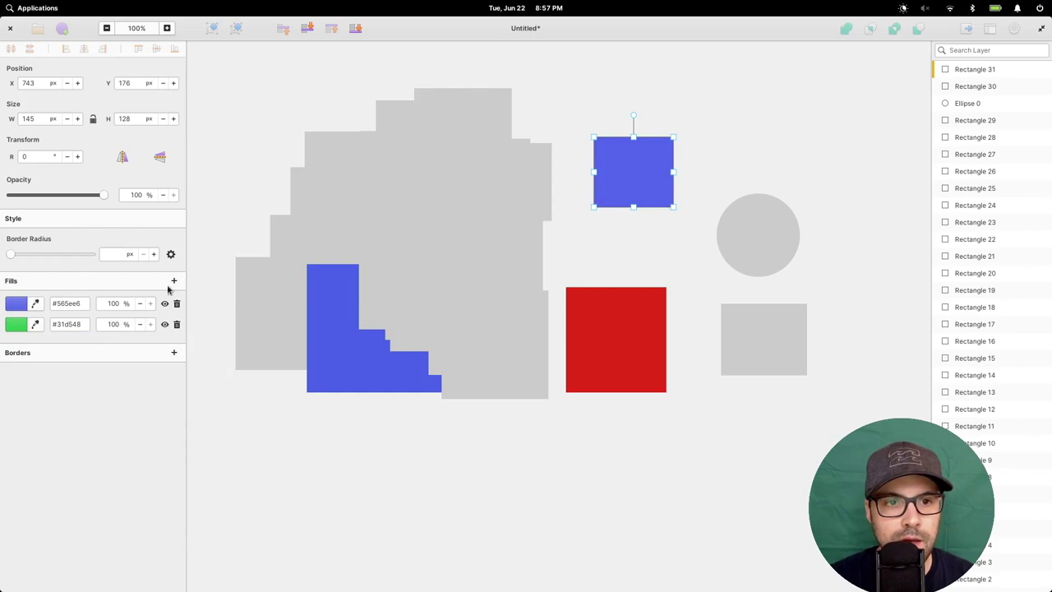
Step: Add a third fill to the same rectangle and mix a custom magenta, #E12DEC, for it
click(173, 281)
click(13, 305)
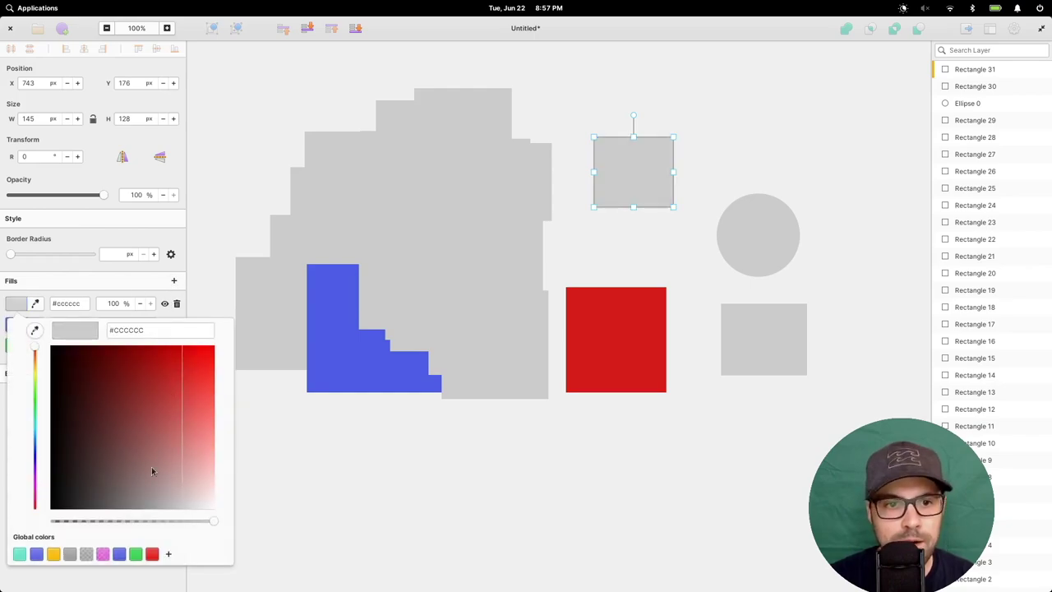
click(178, 383)
drag(178, 383, 191, 403)
click(35, 465)
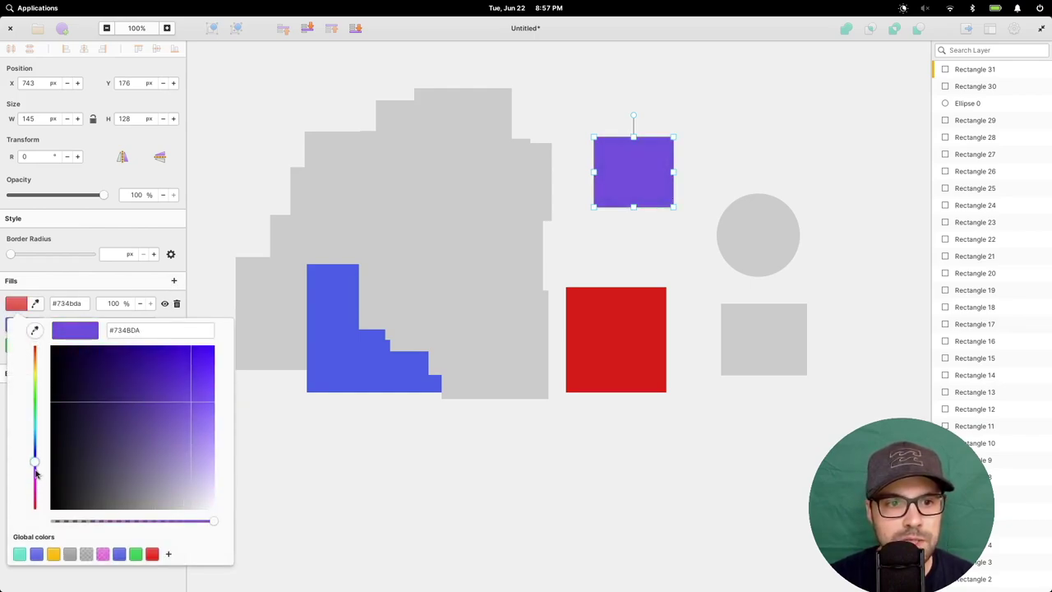
drag(34, 465, 34, 479)
drag(141, 421, 204, 375)
click(320, 469)
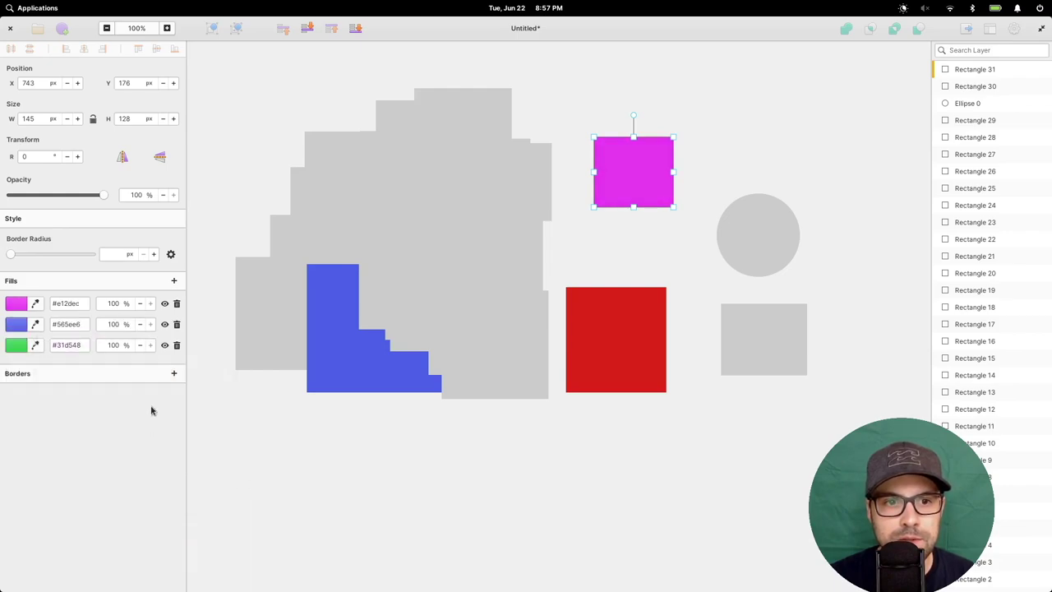
Step: Toggle the magenta and blue fills off and back on
click(165, 304)
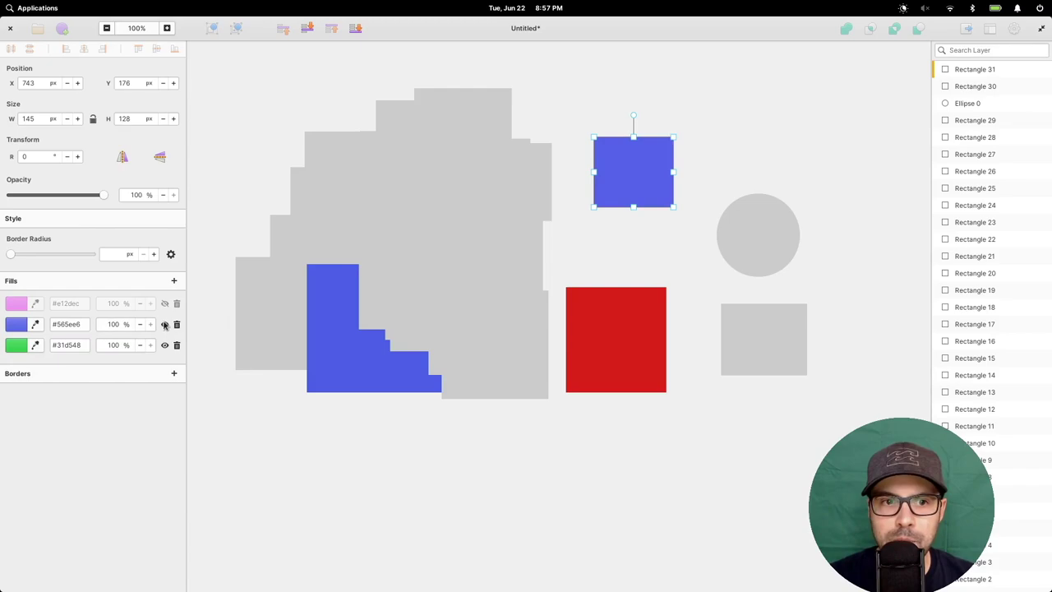
click(164, 325)
click(164, 303)
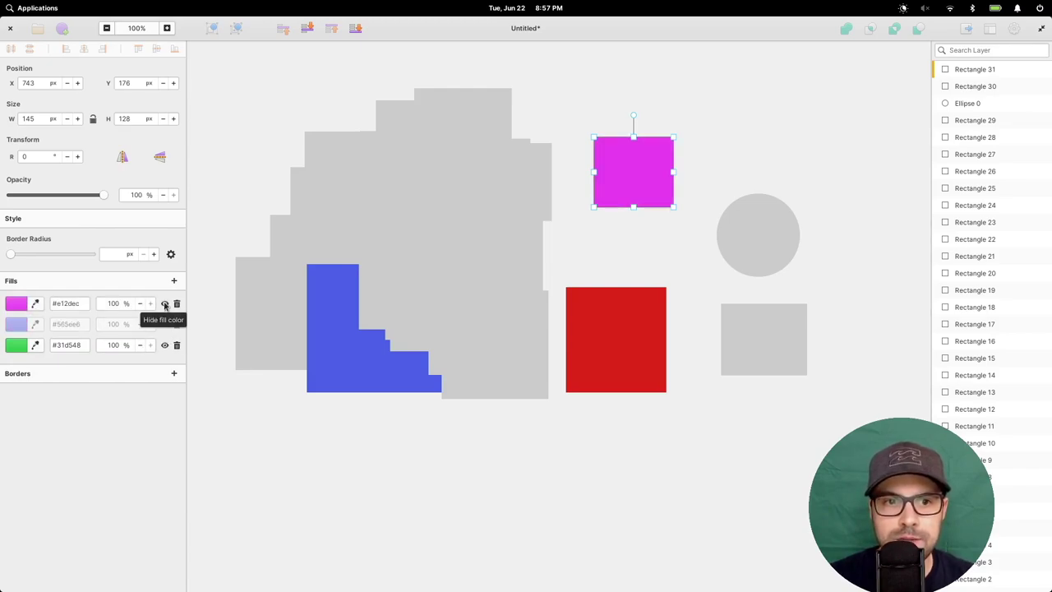
click(164, 324)
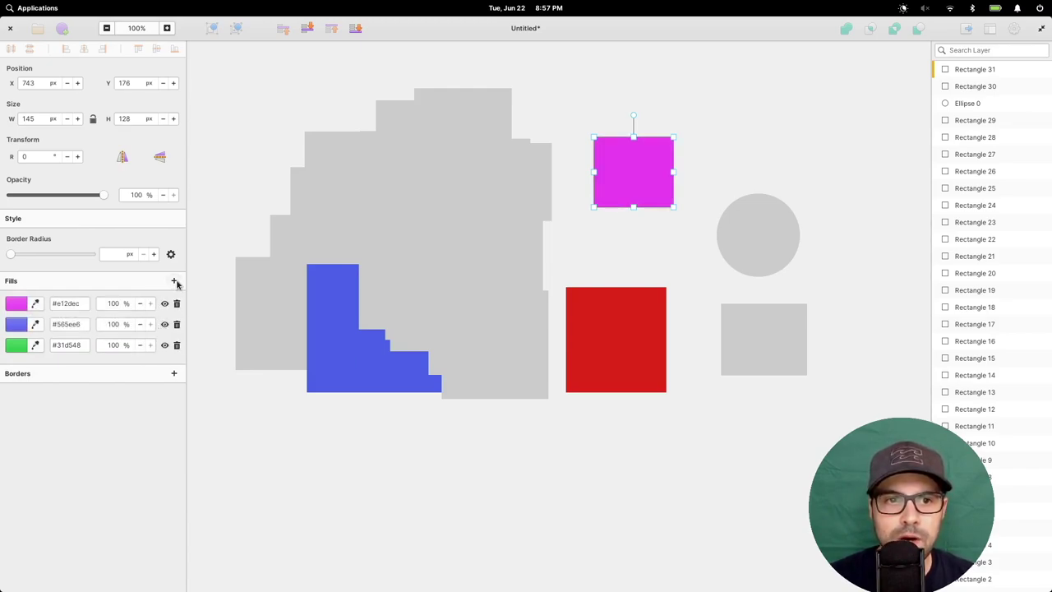
Step: Add a fourth fill to the rectangle and set it to yellow, #FFC408
click(174, 280)
click(15, 303)
drag(35, 403, 35, 366)
drag(159, 387, 215, 348)
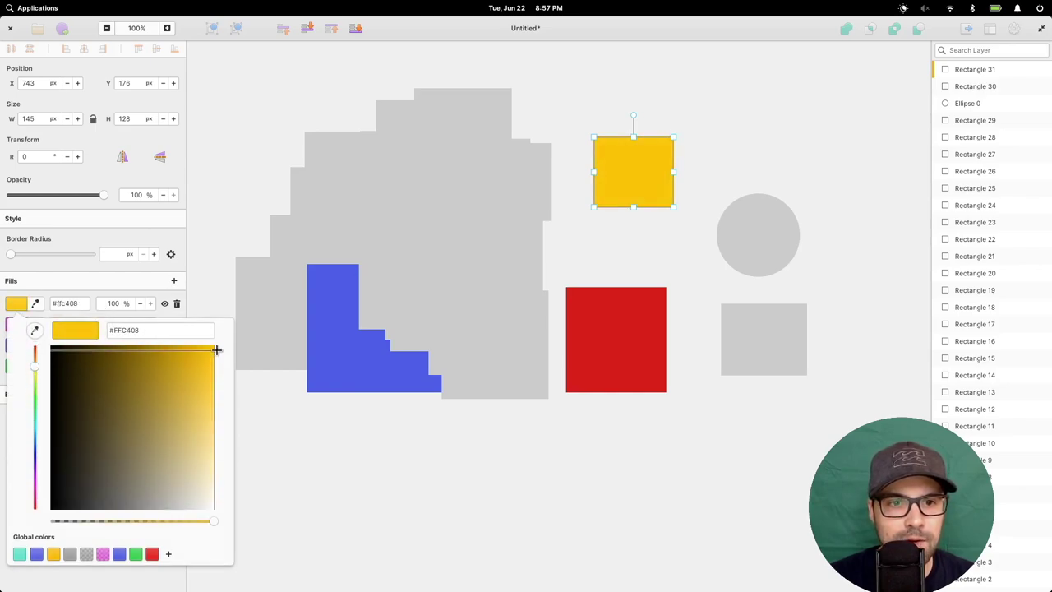
click(66, 289)
Step: Lower the yellow fill's opacity to 45% and move the rectangle to about X 724, Y 161
click(16, 303)
click(175, 524)
drag(175, 525, 123, 518)
click(284, 483)
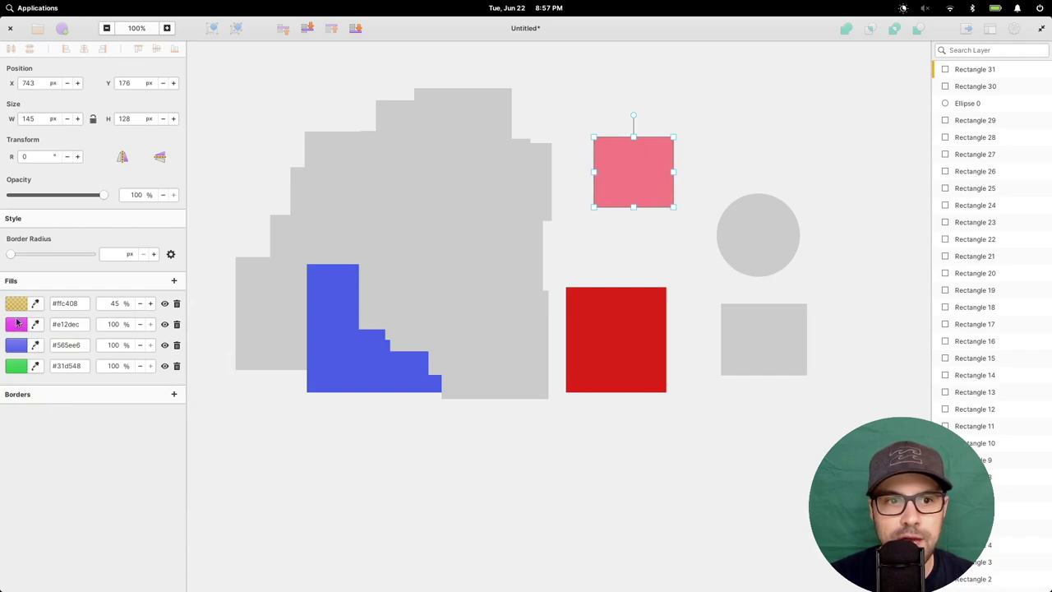
drag(618, 191, 623, 197)
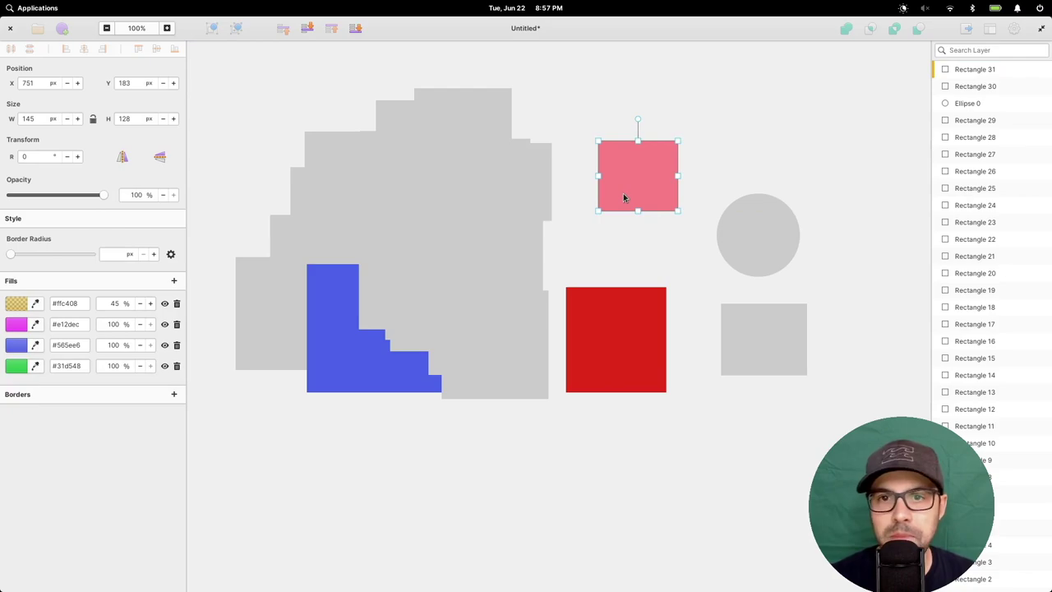
drag(625, 183, 603, 165)
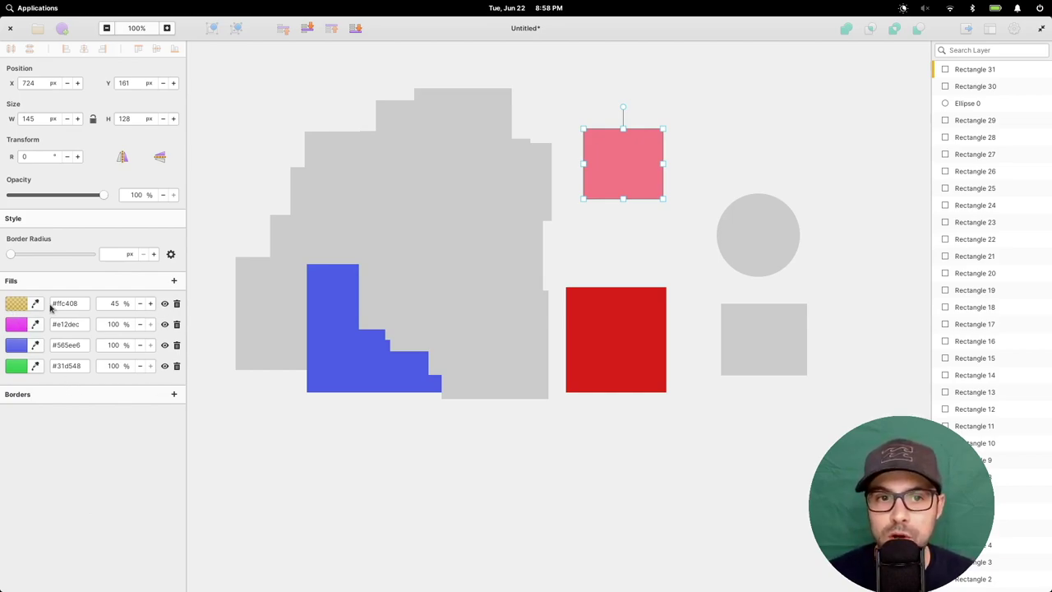
Step: Hide the rectangle's yellow, magenta and blue fills, leaving only the green one active, and reselect the rectangle
click(165, 303)
click(164, 324)
click(164, 344)
click(322, 488)
click(602, 166)
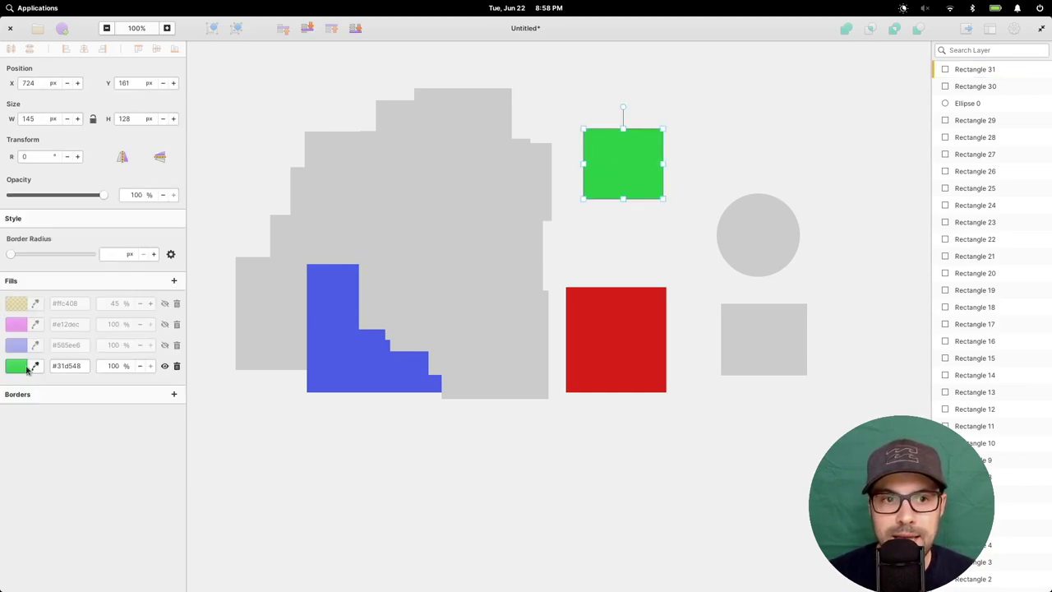
Step: Select the red rectangle for comparison, return to the green one and show its yellow, magenta and blue fills again
click(584, 304)
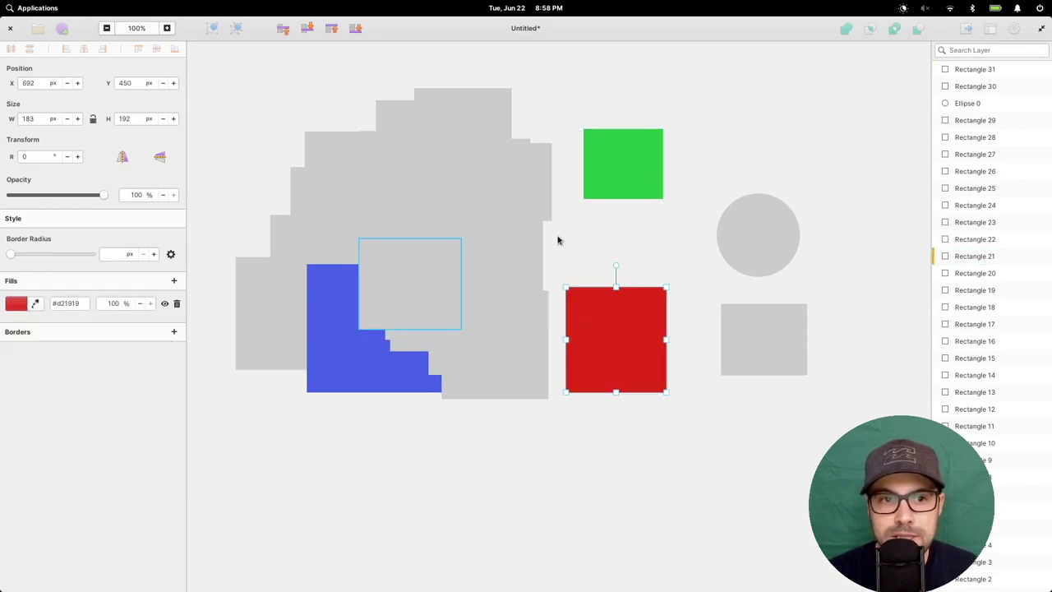
click(616, 180)
click(165, 303)
click(164, 323)
click(164, 345)
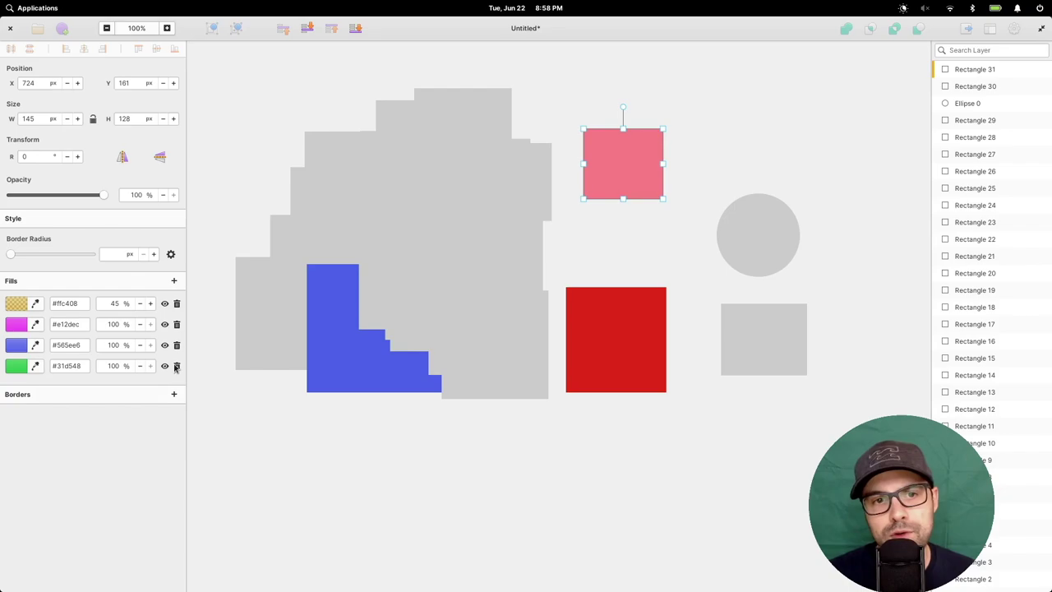
Step: Delete the rectangle's green and blue fills and move it to about X 741, Y 151
click(177, 366)
click(176, 346)
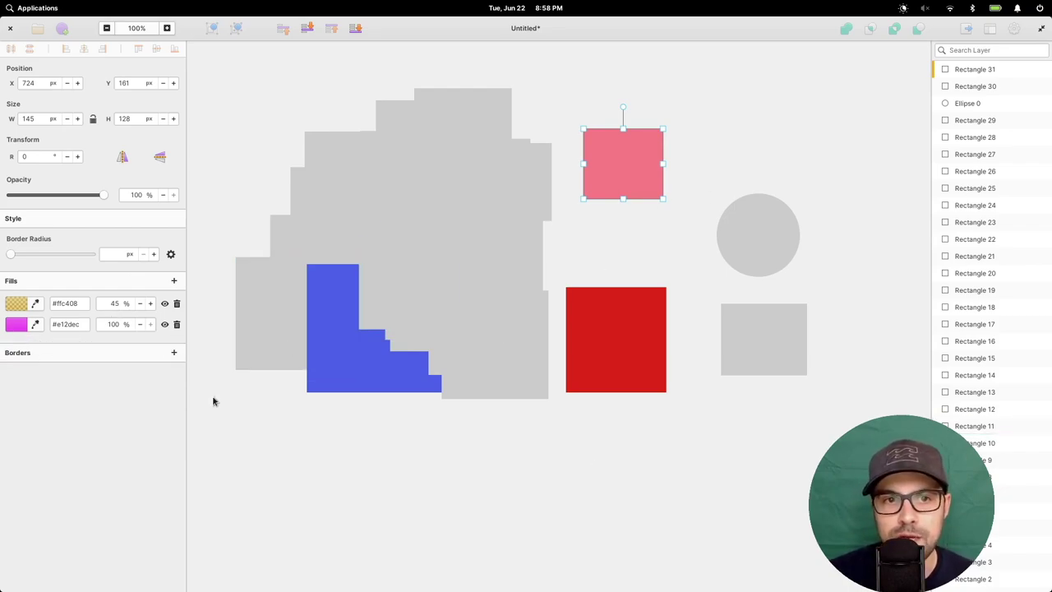
click(18, 325)
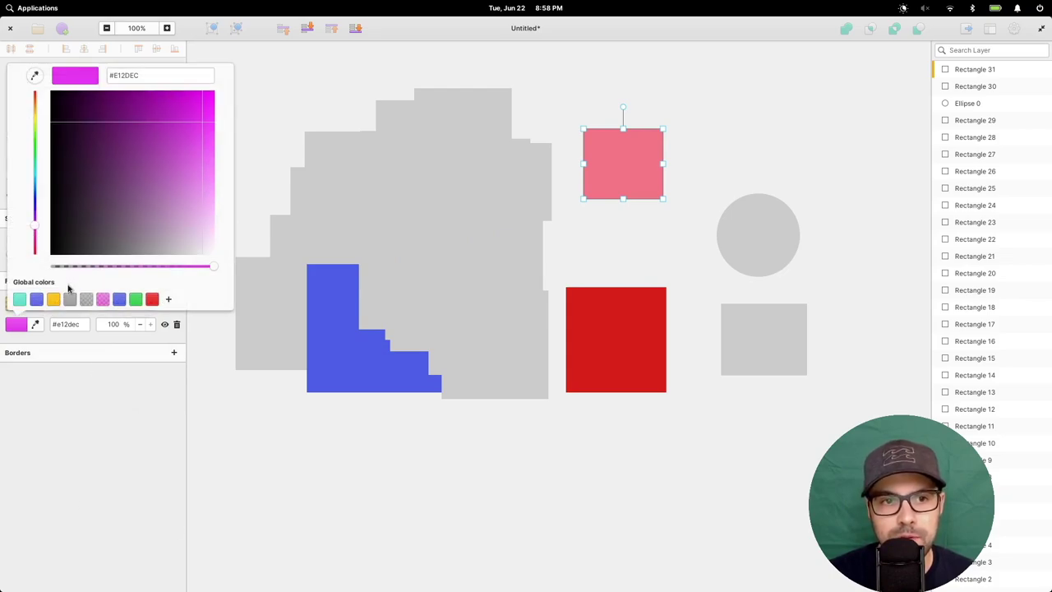
click(343, 478)
drag(627, 182, 636, 172)
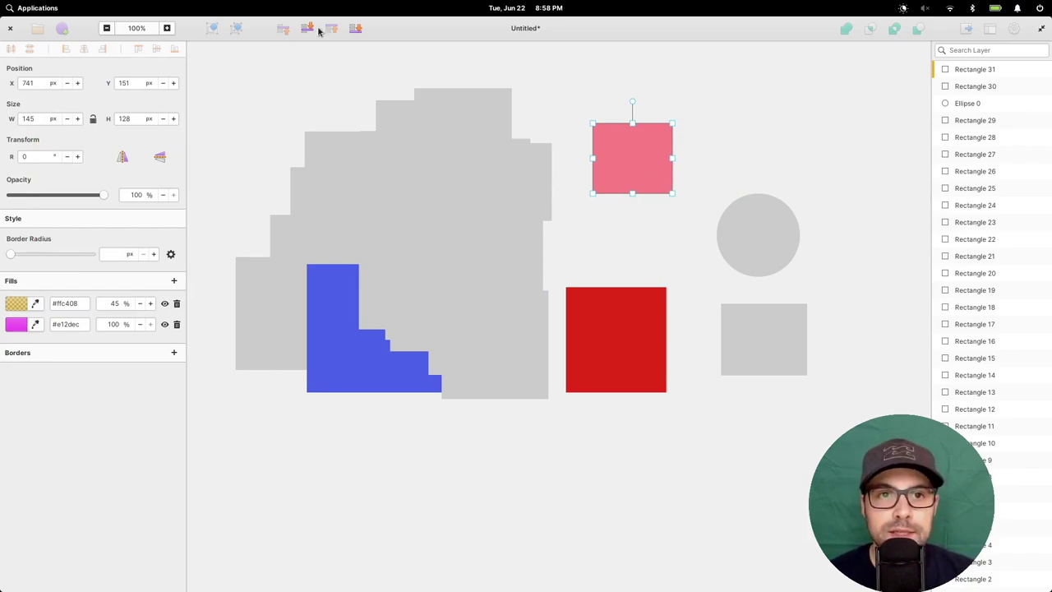
Step: Close the unsaved document window and relaunch Akira by rerunning src/com.github.akiraux.akira in the terminal
click(10, 28)
click(589, 320)
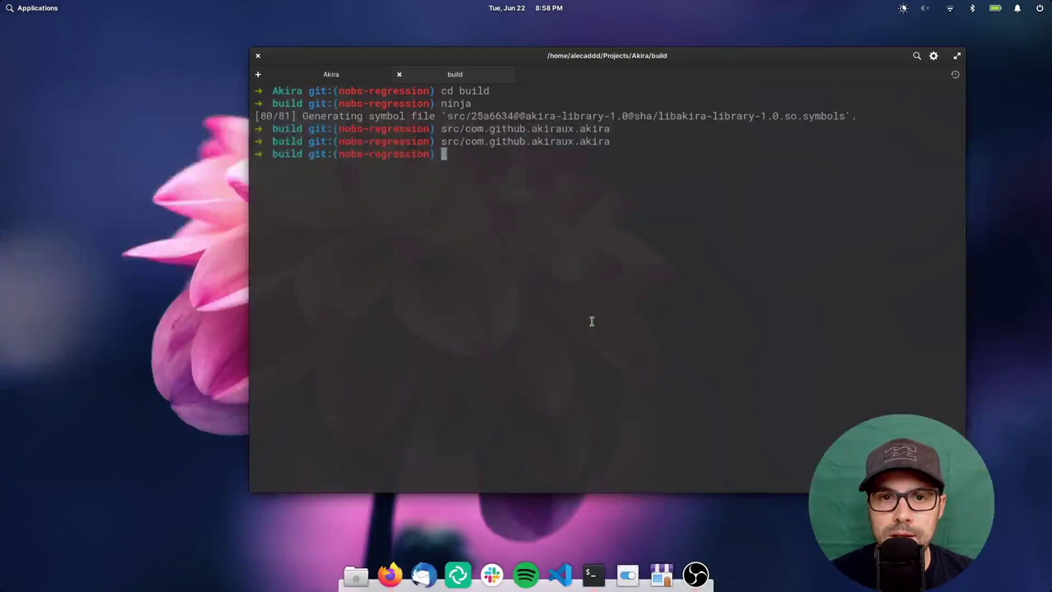
key(Up)
key(Return)
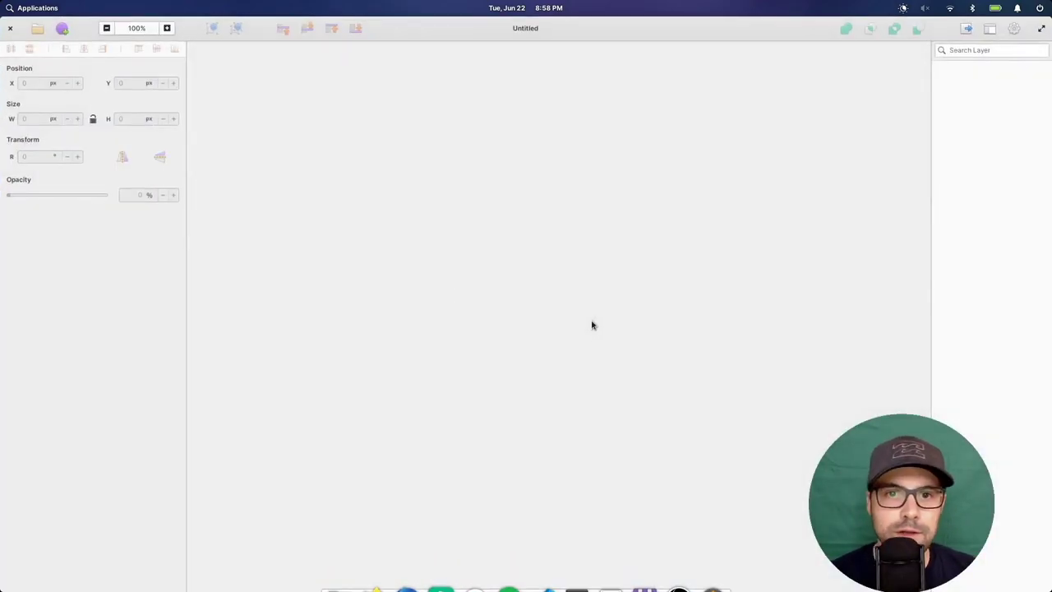
Step: Draw a rectangle on the empty canvas and an ellipse about 144 by 148 px overlapping its lower-right corner
key(r)
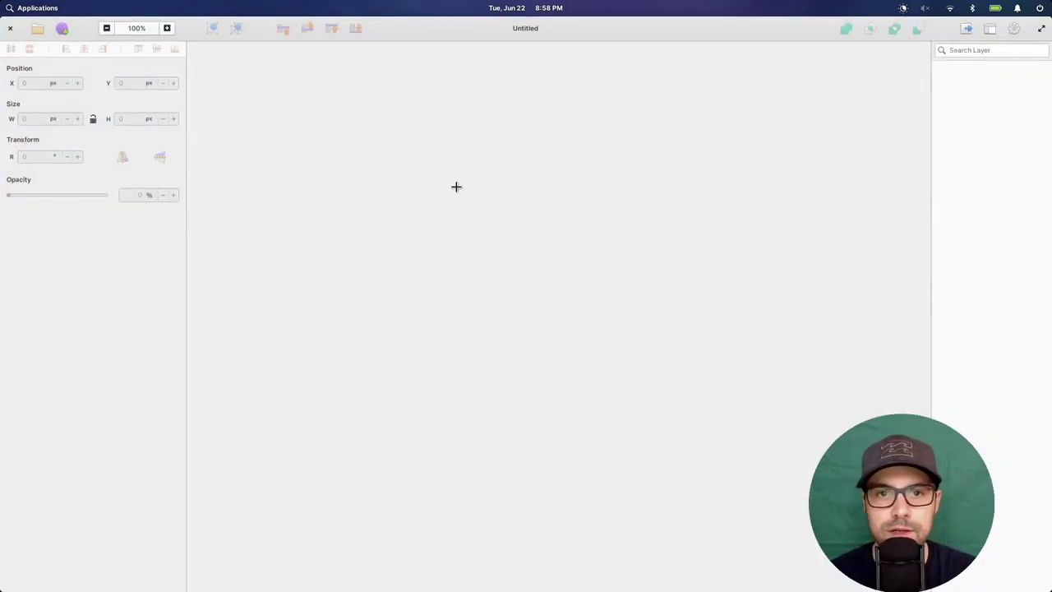
drag(396, 149, 489, 248)
key(e)
drag(456, 197, 535, 278)
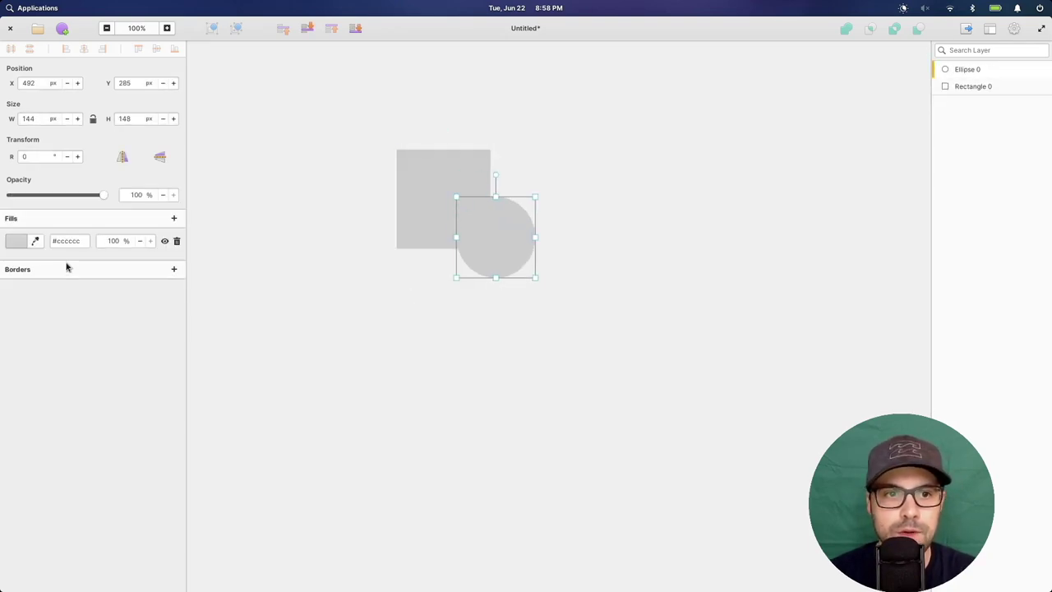
Step: Change the ellipse's fill color to red #ee0c0c
click(18, 240)
click(204, 289)
click(485, 255)
Step: Draw a second rectangle about 168 by 98 px over the existing shapes and fill it with green #31d548
key(r)
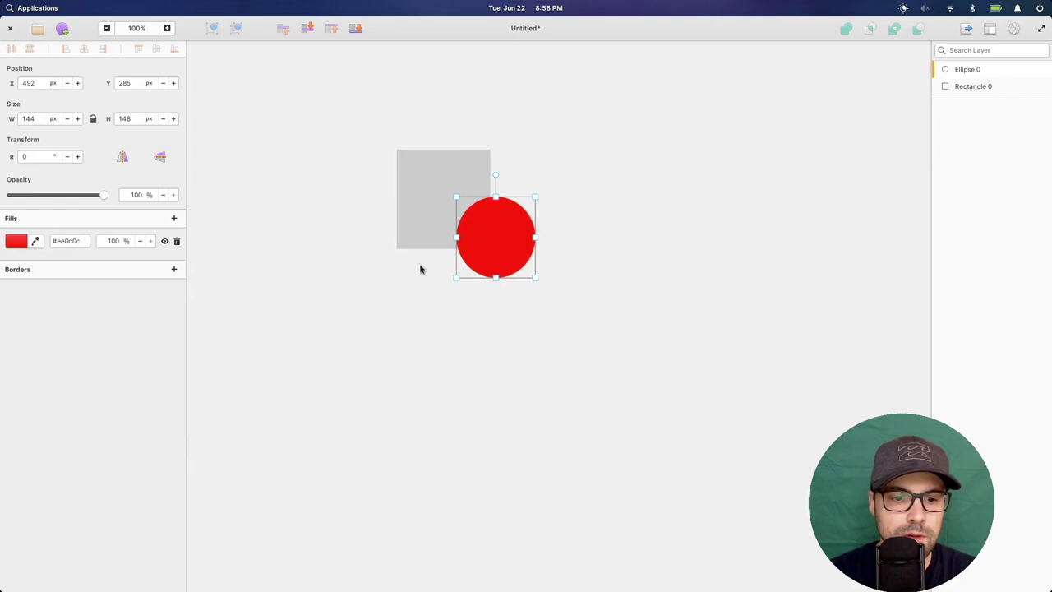
mouse_move(409, 213)
mouse_down()
mouse_move(483, 266)
mouse_move(503, 267)
mouse_move(522, 222)
mouse_up()
click(16, 305)
click(136, 553)
Step: Reposition the shapes so all three overlap, with the gray rectangle at about X 402, Y 192
drag(436, 188, 444, 185)
drag(518, 193, 508, 184)
click(463, 231)
drag(464, 231, 469, 228)
drag(451, 188, 451, 172)
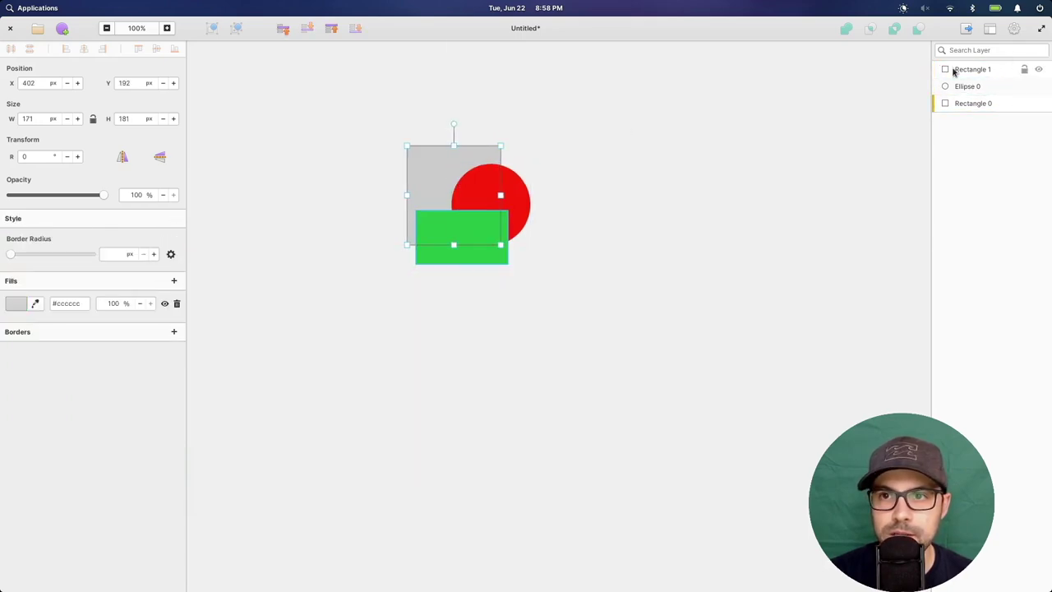
Step: Reorder the layers so the gray Rectangle 0 is above Rectangle 1 and Ellipse 0, and select Rectangle 1
click(970, 104)
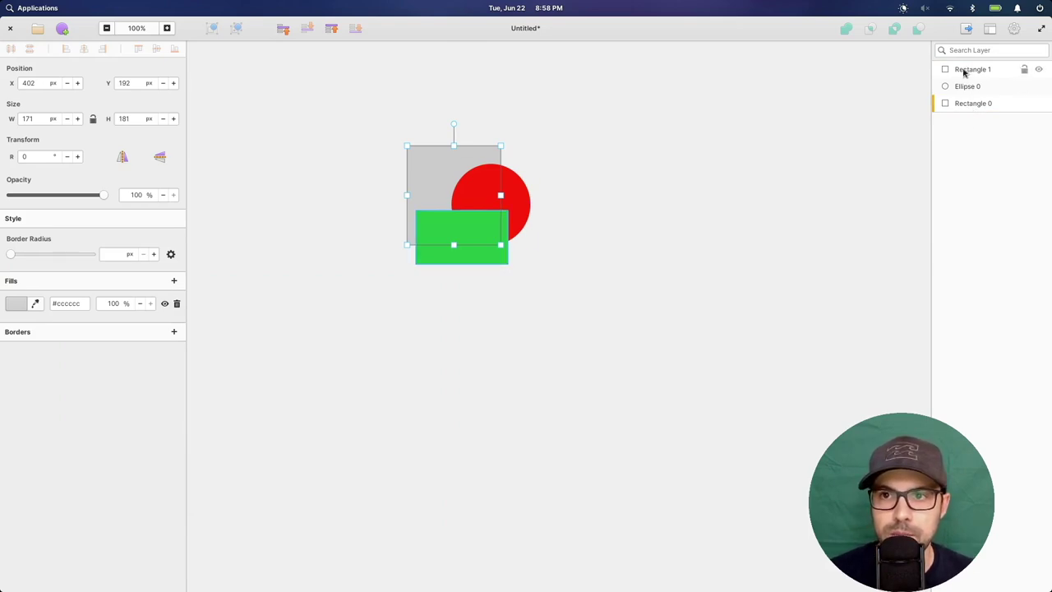
click(439, 167)
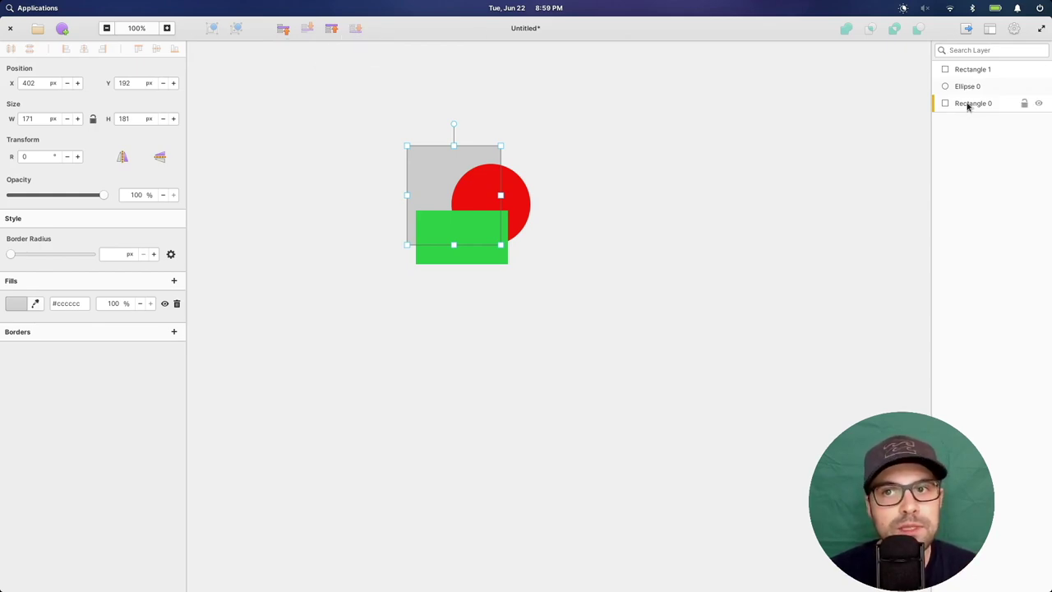
drag(963, 99, 957, 53)
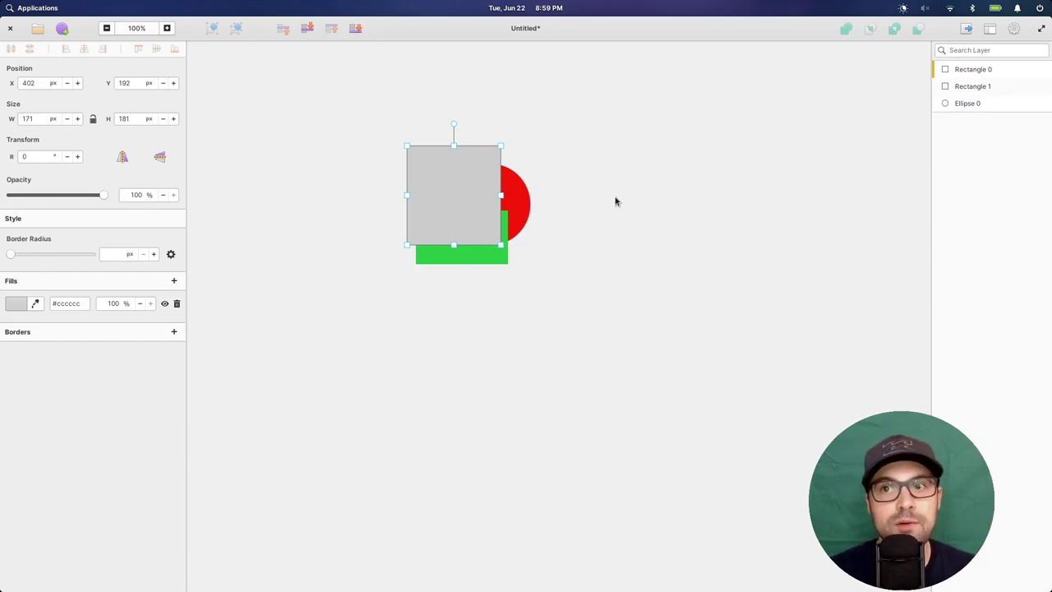
click(971, 86)
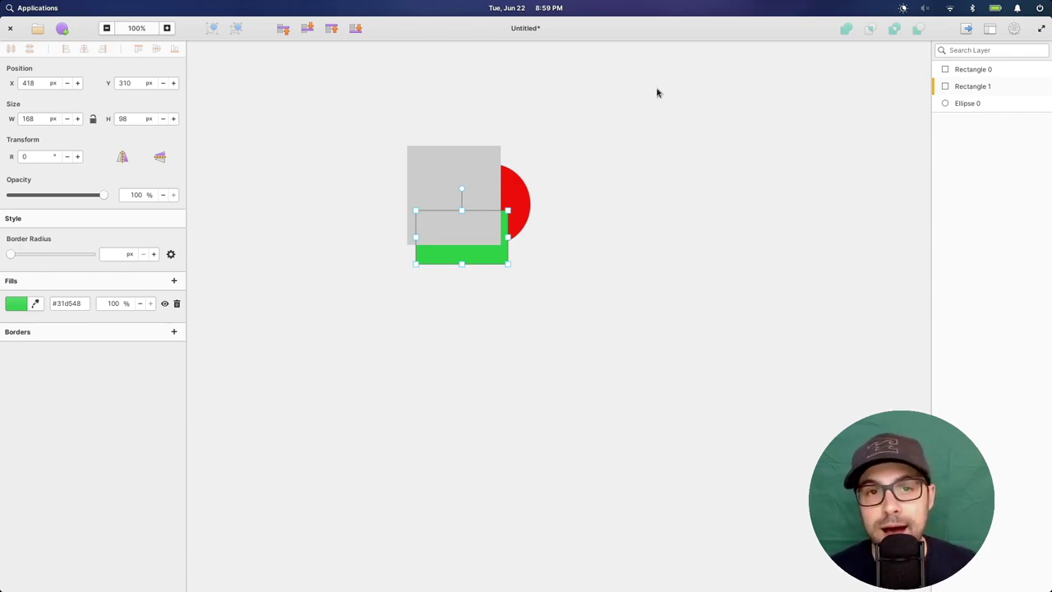
Step: Move the three shapes to the left part of the canvas, placing the green rectangle separately at about X 113, Y 513
click(677, 203)
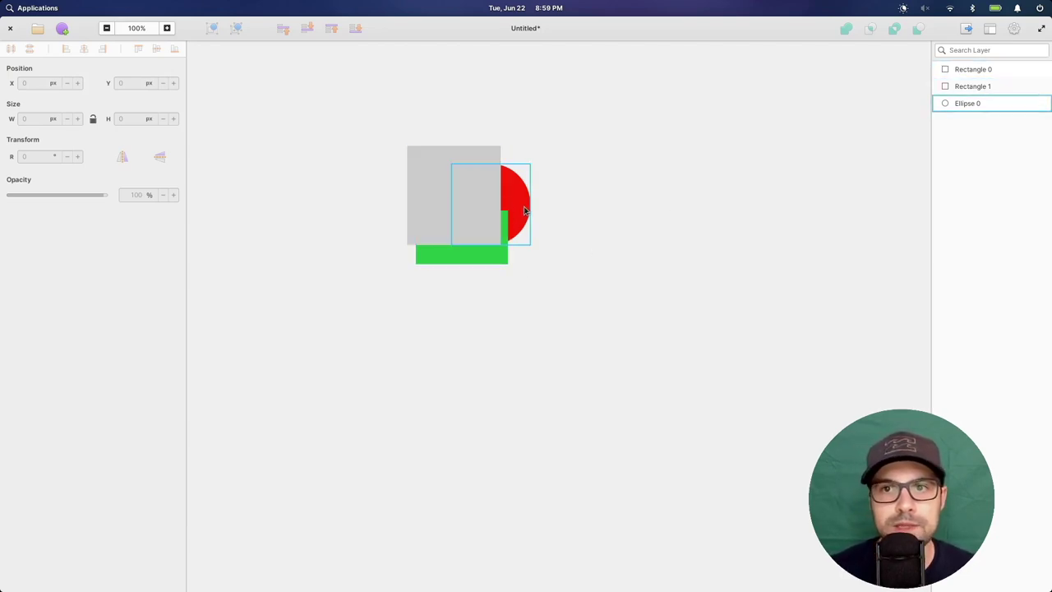
click(402, 179)
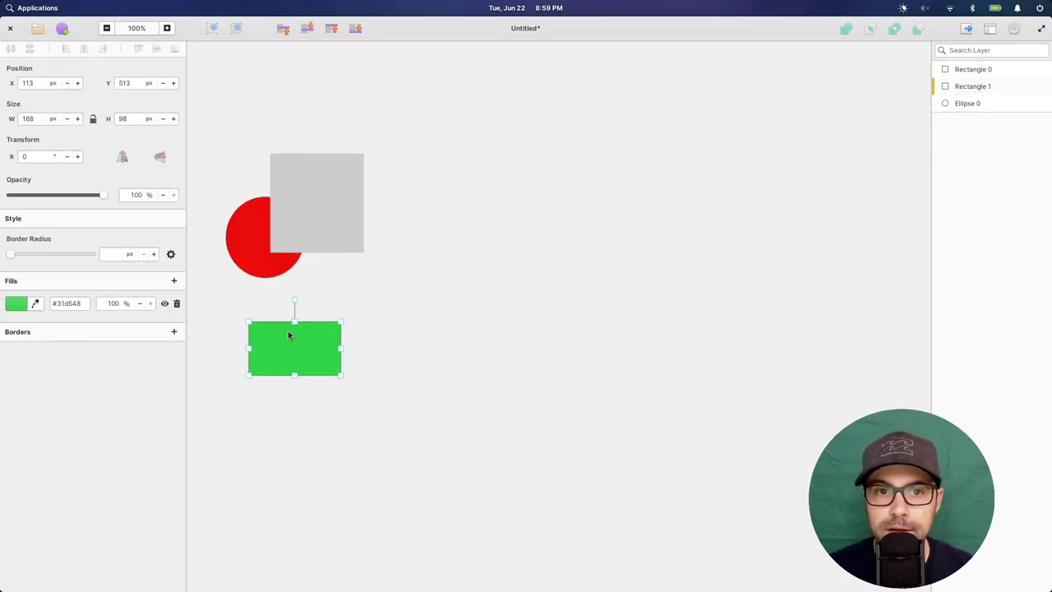
click(498, 235)
Step: Draw two artboards side by side, about 324 by 415 px and 343 by 427 px, both starting at Y 189
key(a)
drag(450, 145, 626, 372)
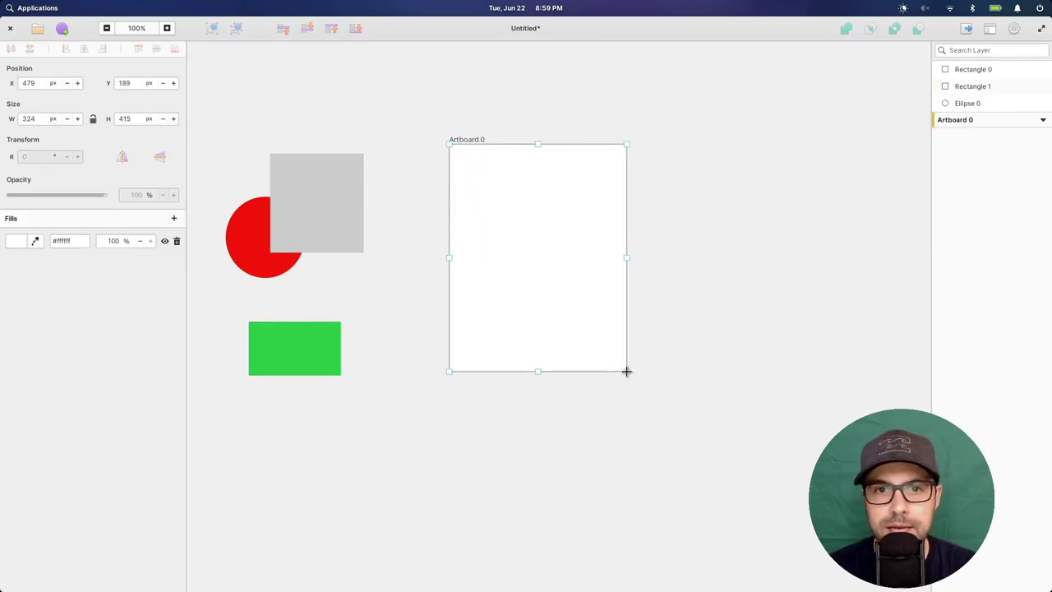
drag(648, 140, 835, 374)
drag(665, 136, 665, 141)
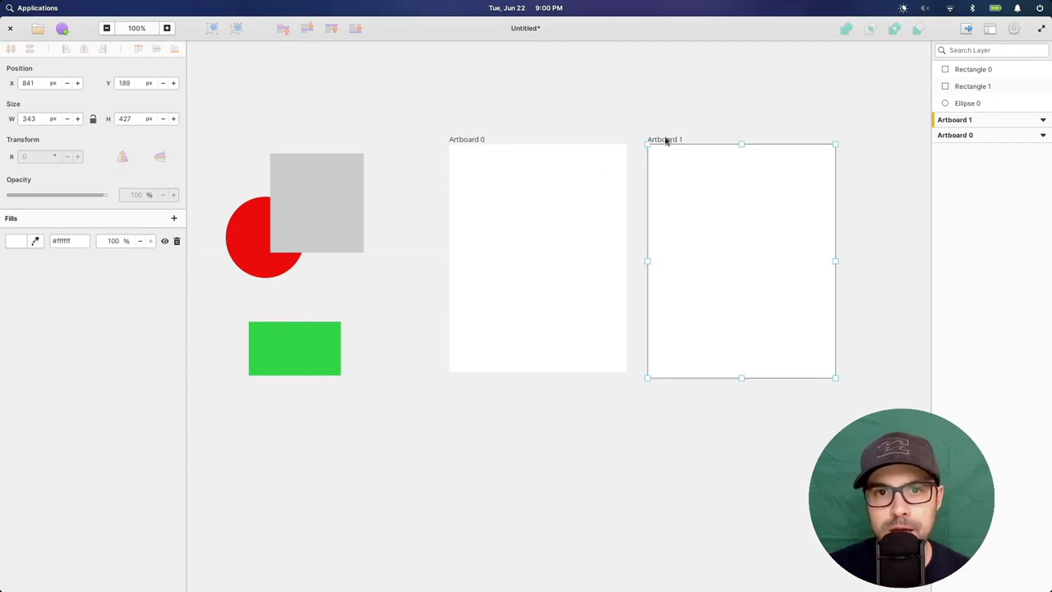
Step: Move the gray rectangle, red ellipse and green rectangle into Artboard 0 so that each one extends past an artboard edge
click(510, 216)
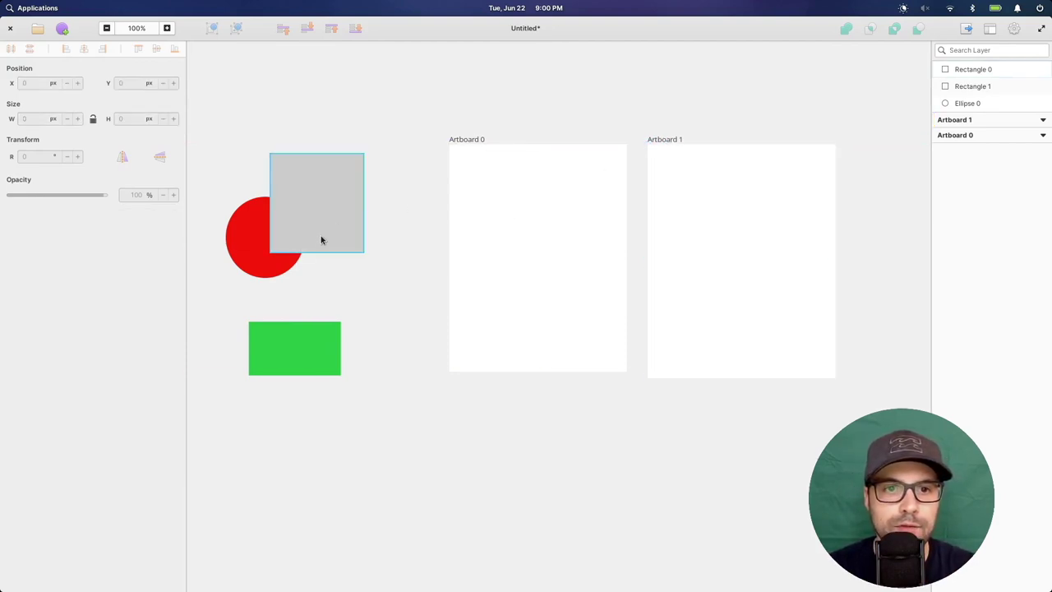
drag(340, 221, 558, 230)
drag(263, 230, 442, 145)
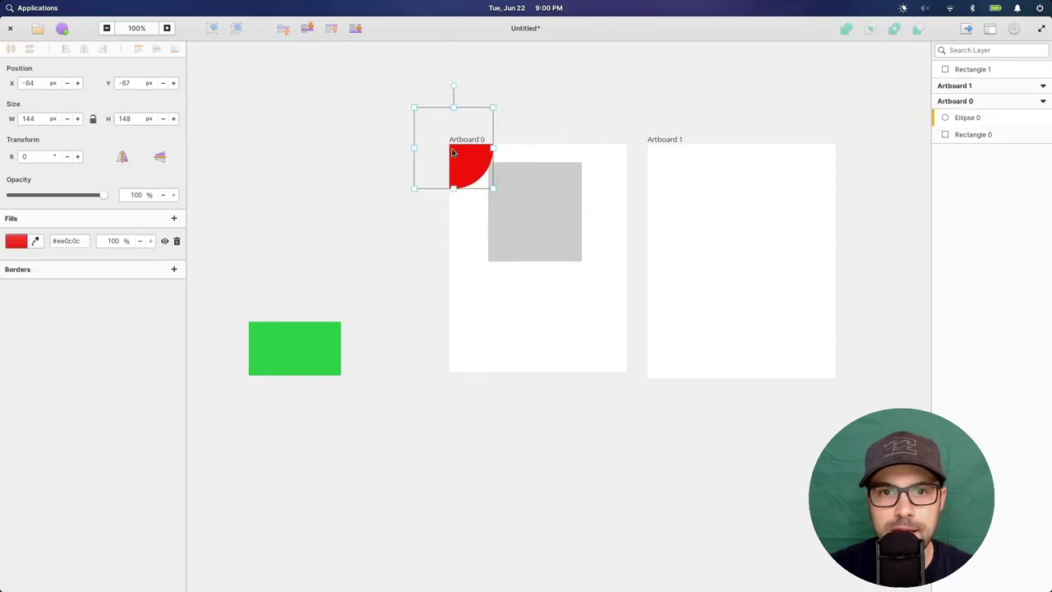
drag(555, 242, 620, 162)
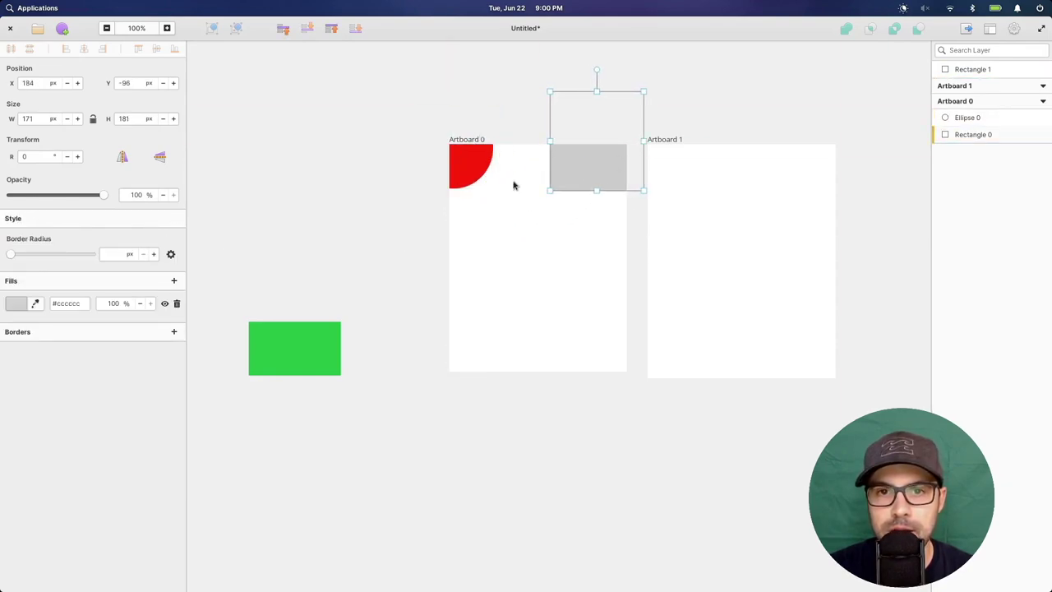
drag(259, 337, 446, 270)
click(373, 115)
Step: Move both artboards up and to the left with their contents, placing Artboard 0 at about X 133, Y 128
drag(471, 140, 271, 109)
drag(653, 139, 485, 106)
click(373, 221)
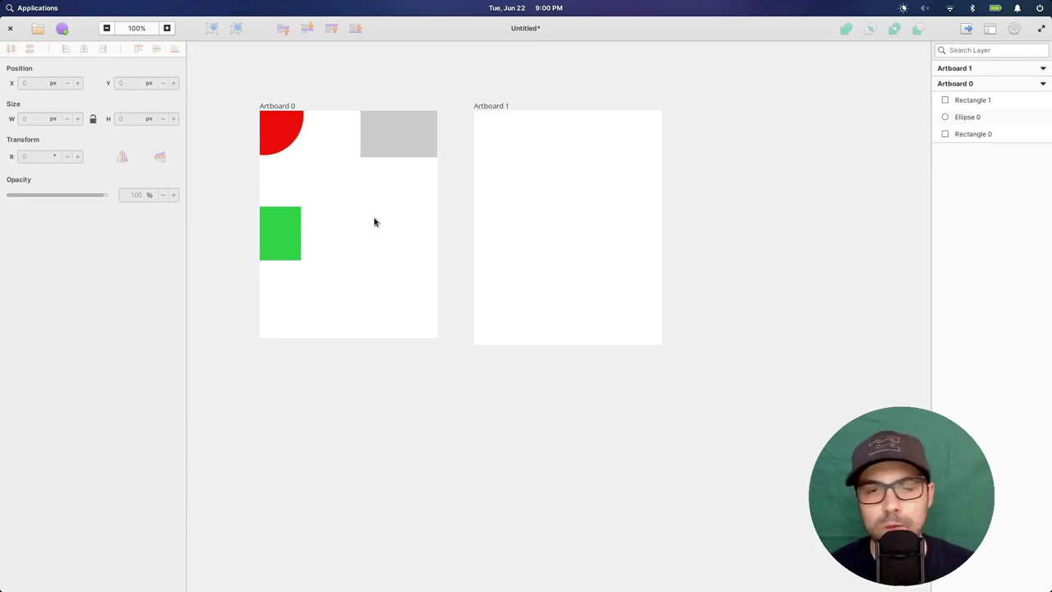
click(278, 106)
click(498, 101)
click(759, 112)
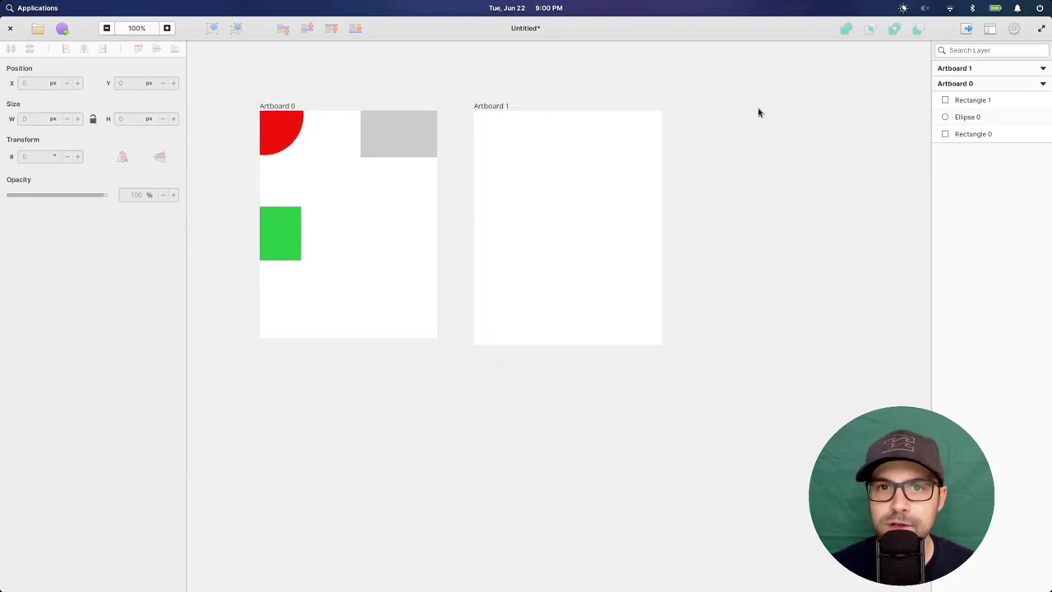
Step: Zoom the canvas out to 90% and pan around to examine the layout of both artboards
key(ctrl+minus)
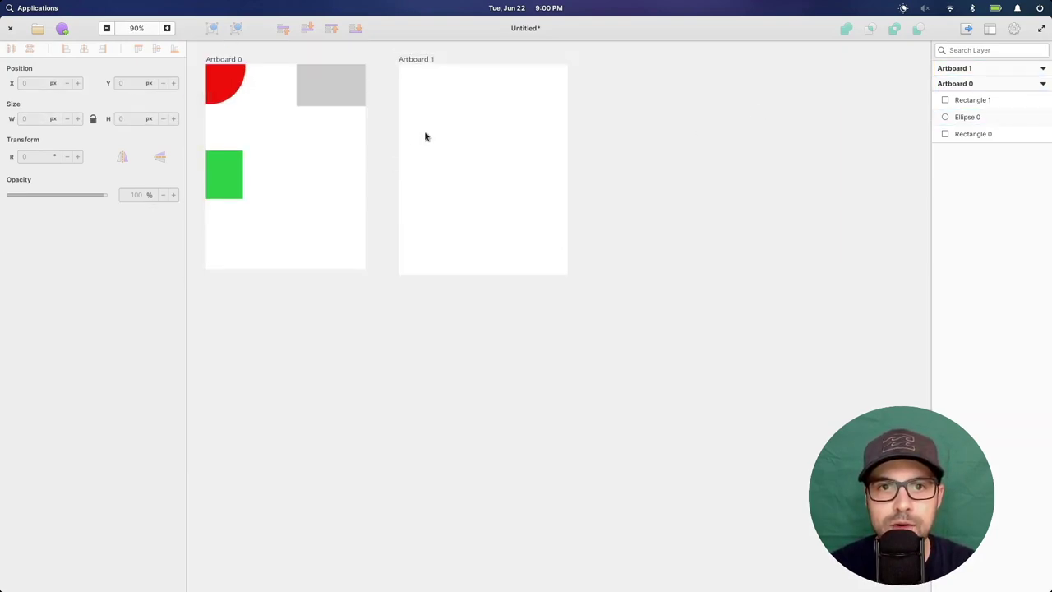
scroll(537, 211, up, 2)
scroll(554, 156, down, 5)
scroll(648, 331, up, 5)
scroll(648, 331, down, 3)
scroll(648, 331, right, 2)
scroll(613, 167, up, 3)
scroll(613, 166, left, 4)
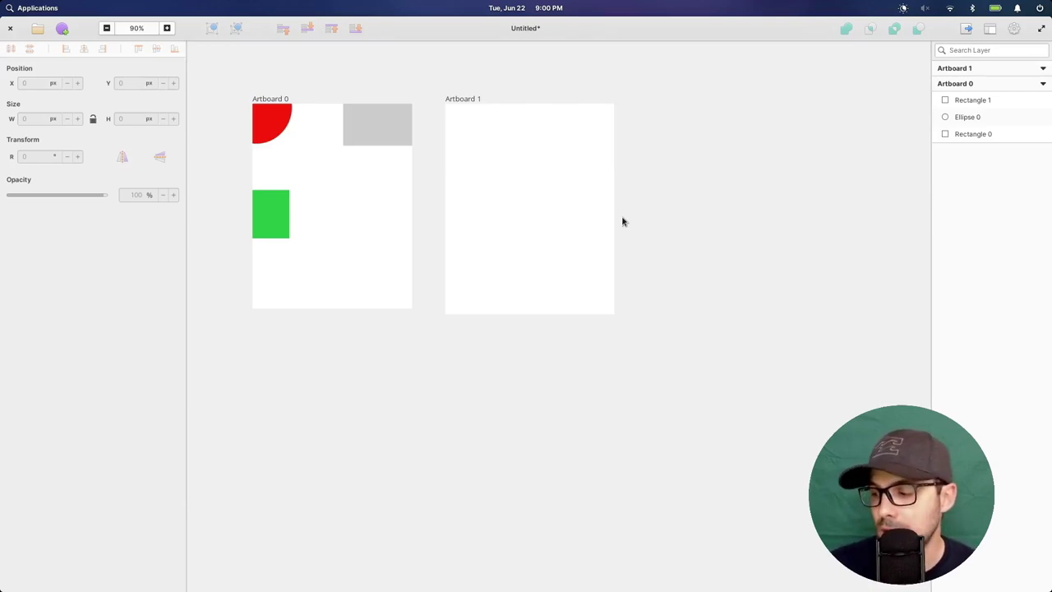
Step: Open the export of the current selection for Artboard 0 and look through its preview
click(275, 99)
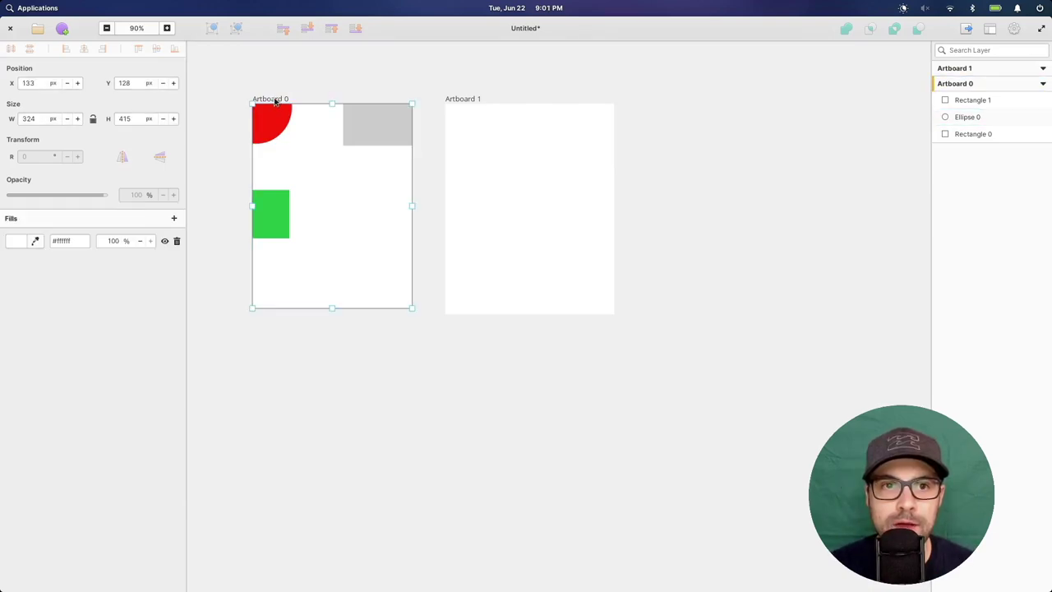
click(967, 29)
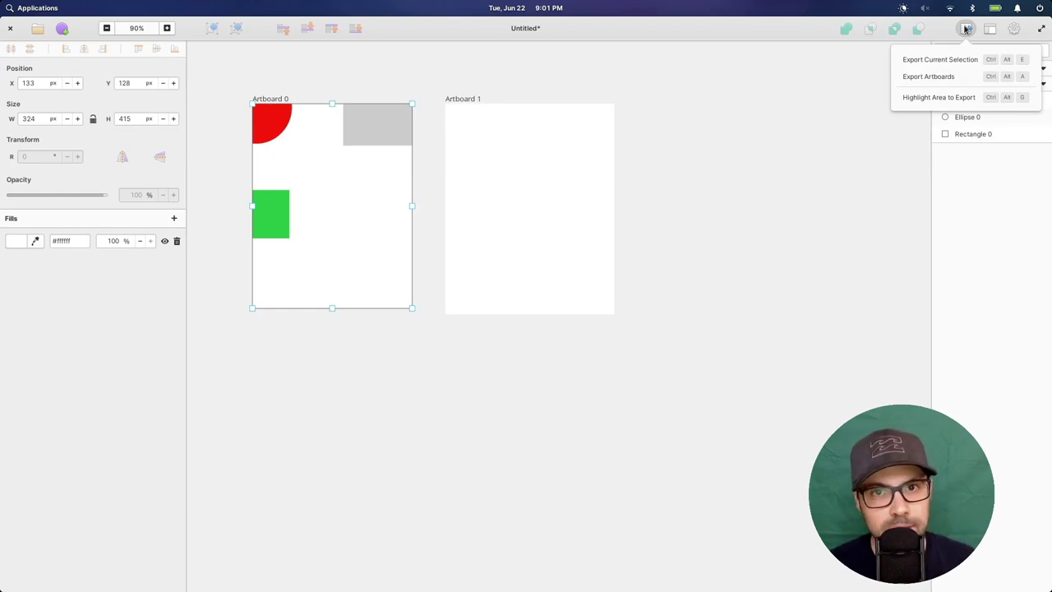
click(942, 61)
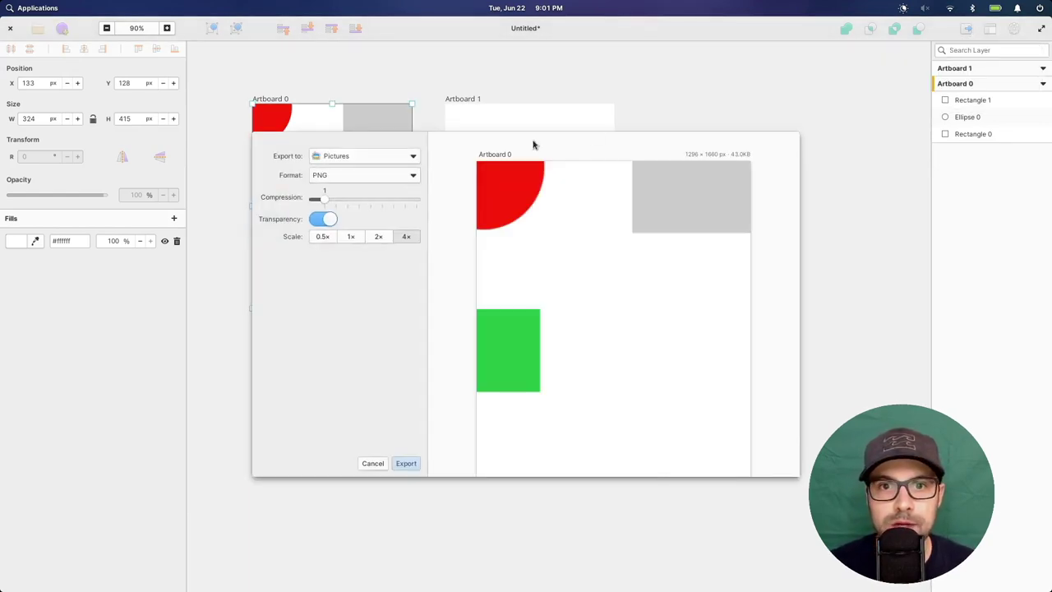
scroll(644, 279, down, 2)
scroll(644, 285, up, 2)
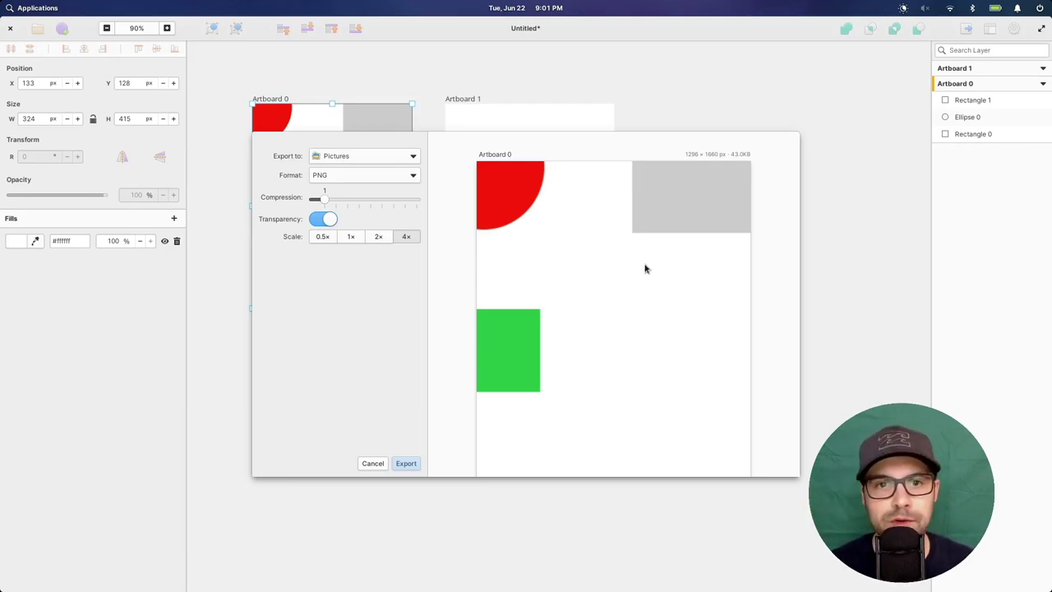
Step: Try the PNG export at 1× scale with compression 0, and check the transparency, format and destination options
click(351, 237)
drag(326, 204, 289, 206)
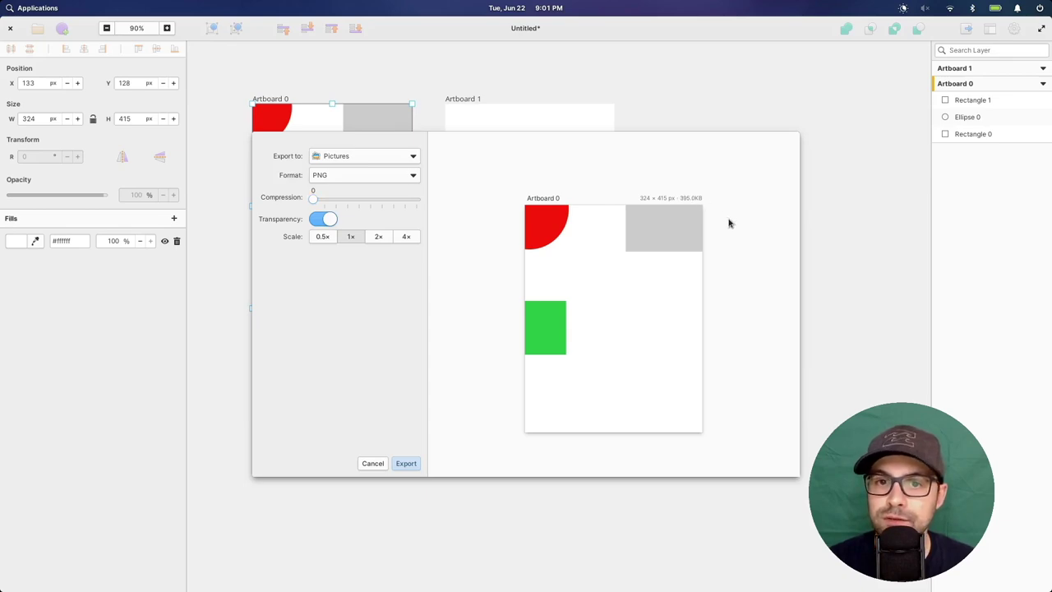
click(327, 223)
click(327, 223)
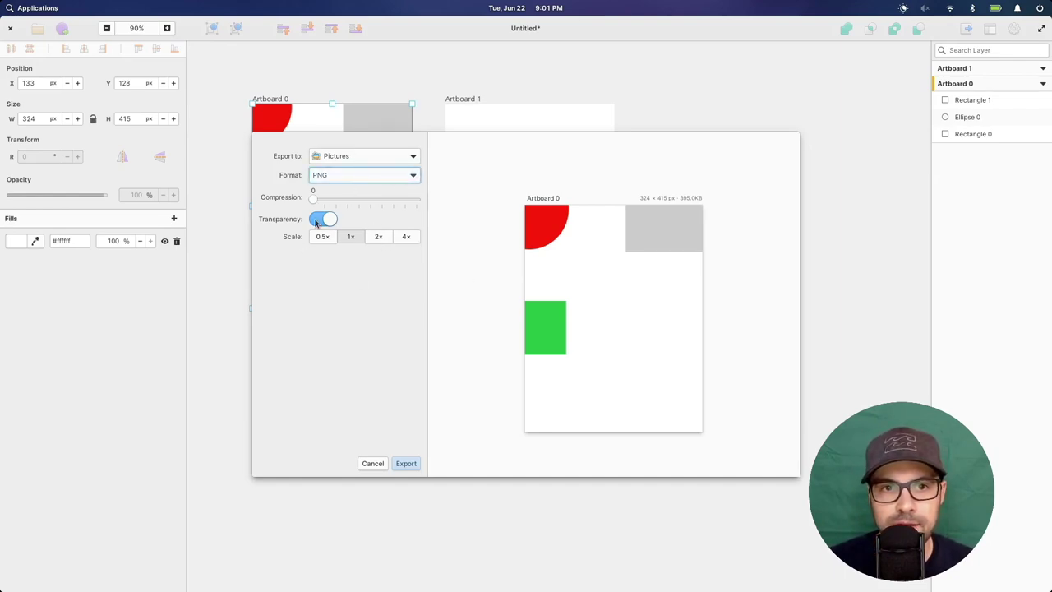
click(329, 157)
click(281, 170)
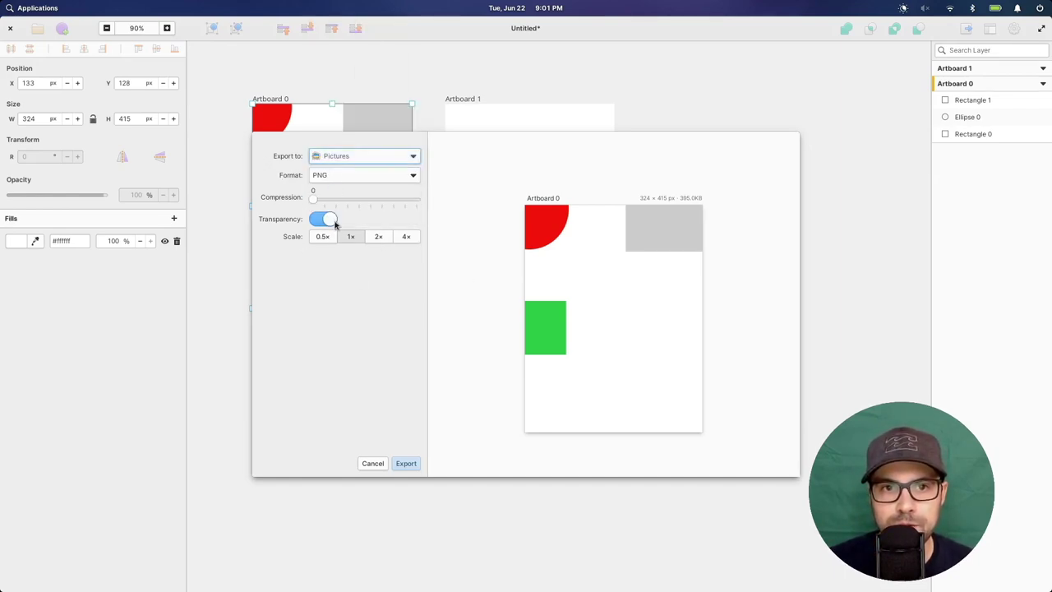
Step: Set the export scale to 4× and compression to 8, examine the preview and cancel the export
click(382, 238)
click(405, 239)
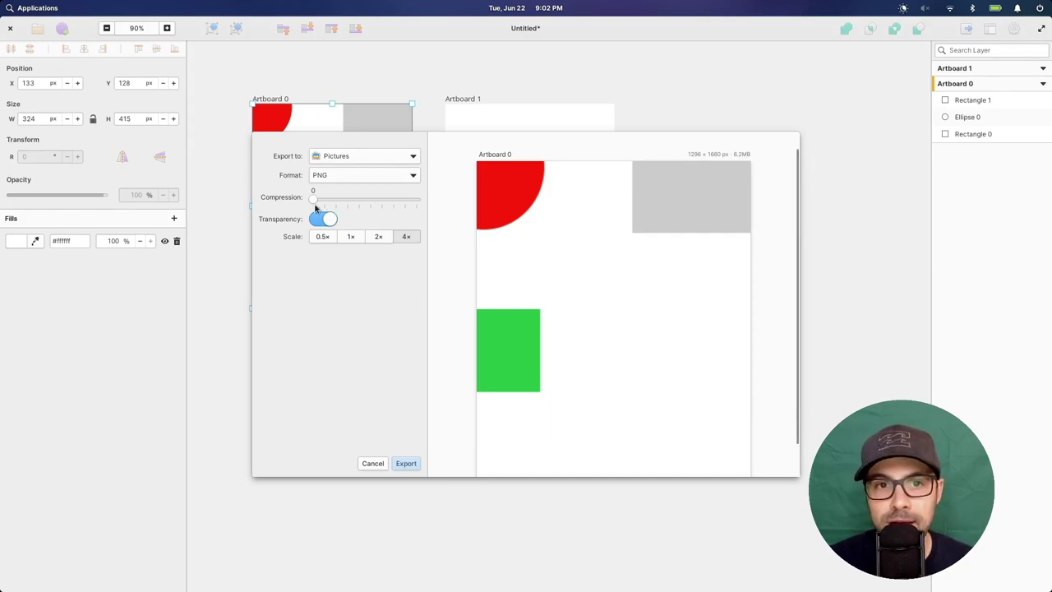
drag(314, 199, 404, 201)
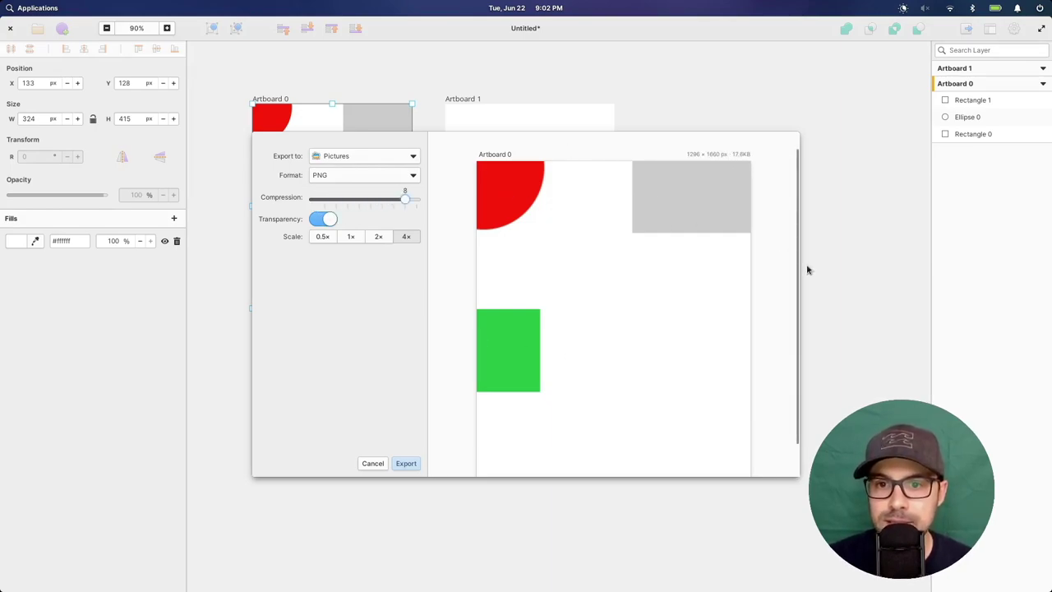
scroll(797, 270, down, 2)
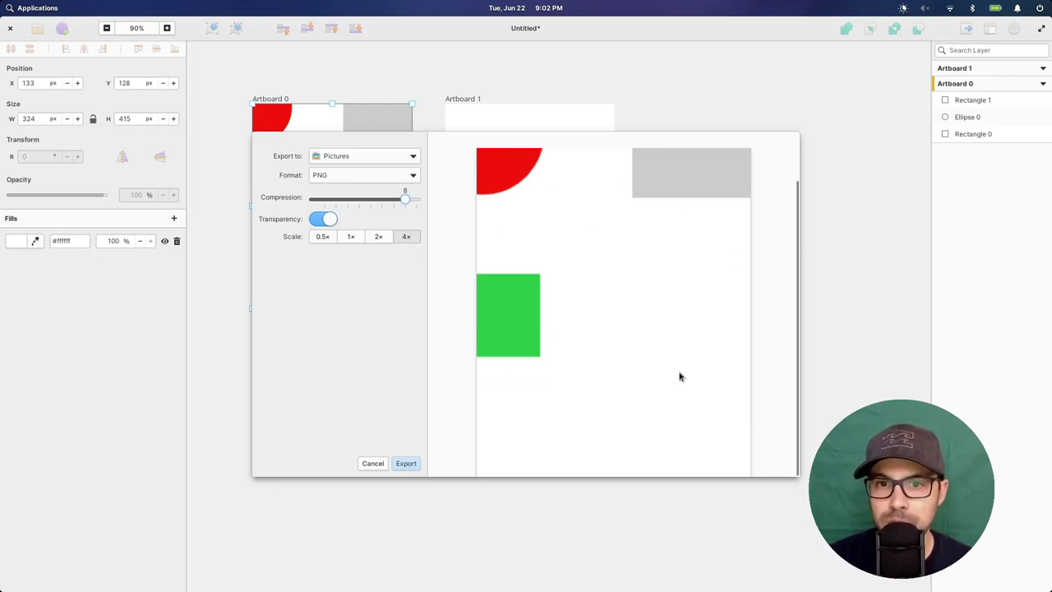
scroll(705, 264, up, 2)
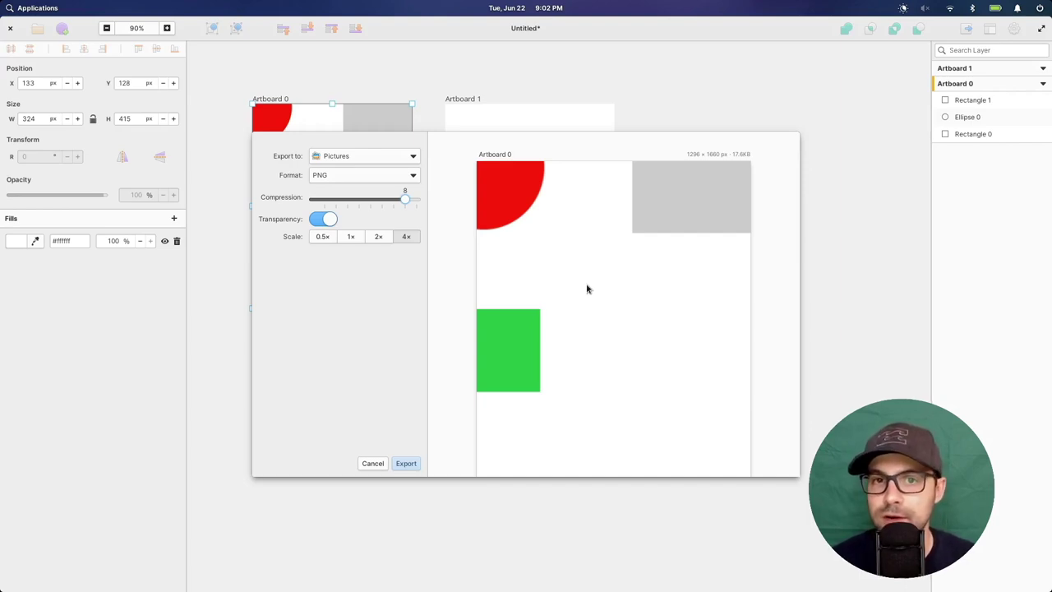
click(370, 462)
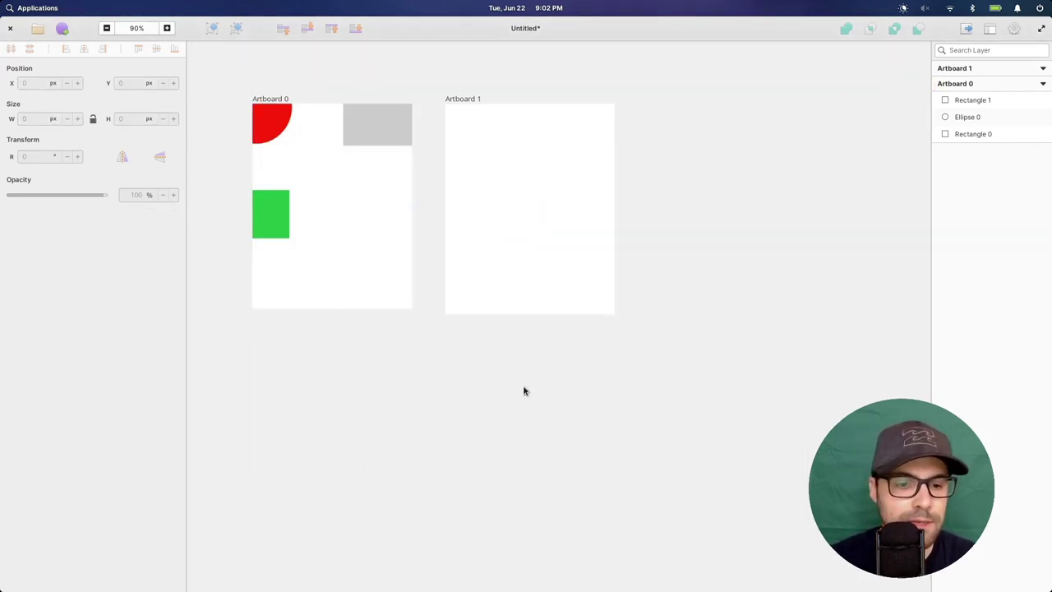
Step: Save the document in the Documents folder under the name test1
key(ctrl+s)
click(287, 175)
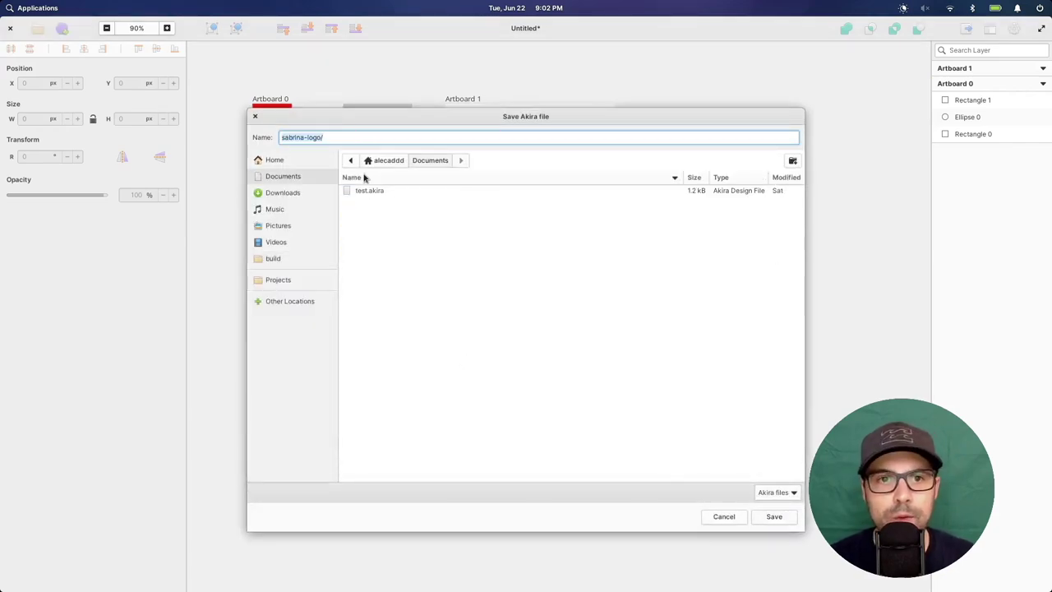
drag(345, 137, 276, 143)
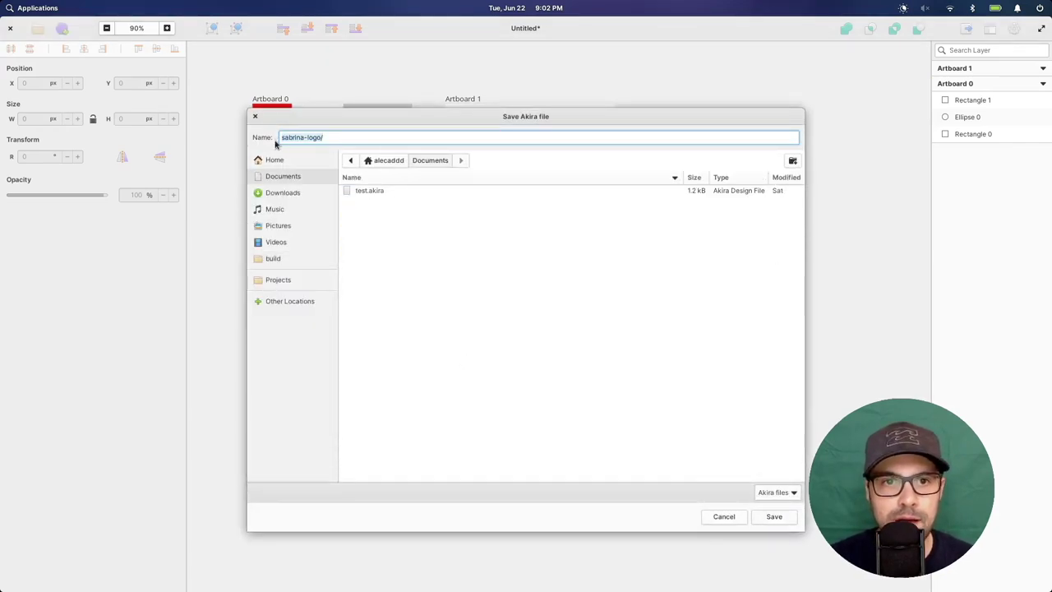
text(test1)
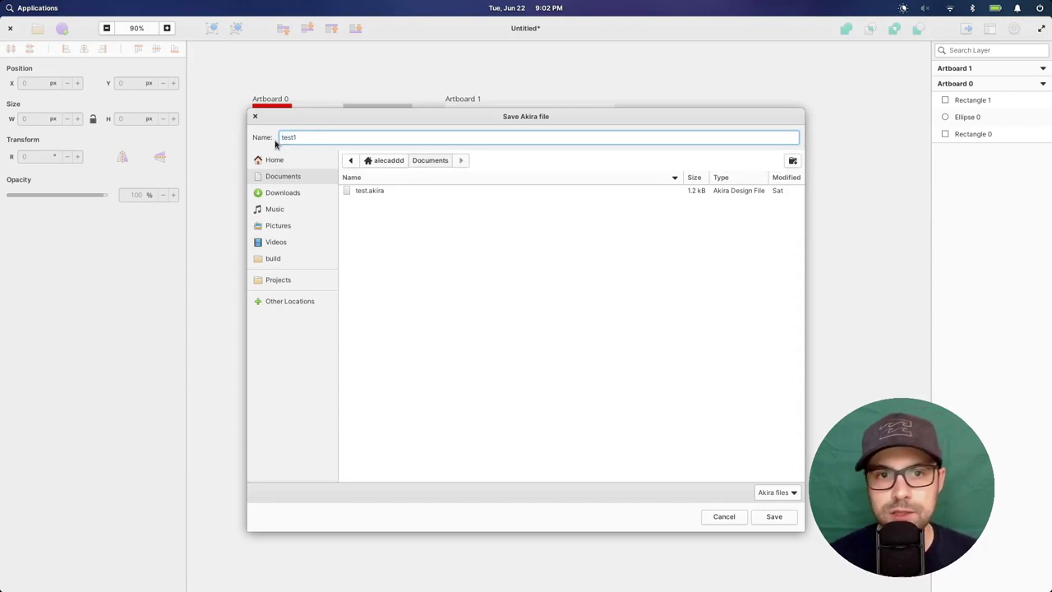
click(774, 516)
Step: Switch to the file manager and show the Documents folder to check for the saved Akira file
mouse_move(450, 582)
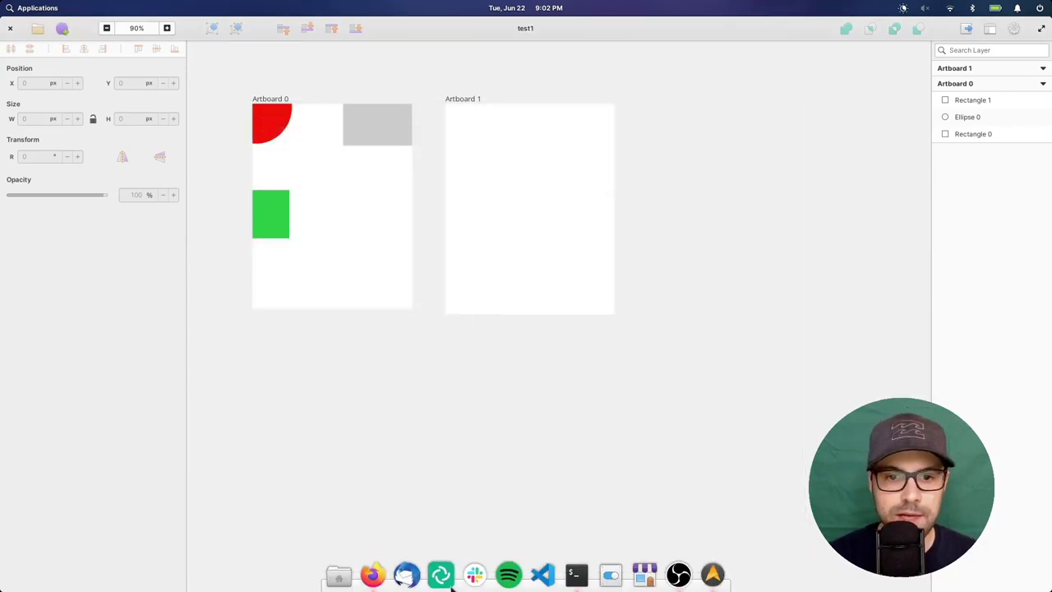
click(338, 575)
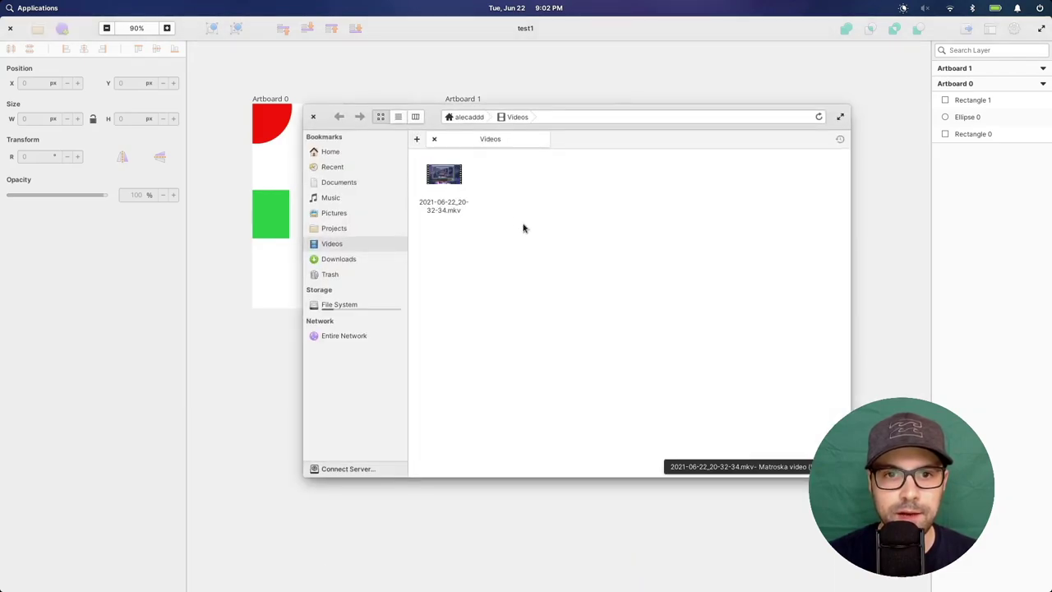
click(343, 182)
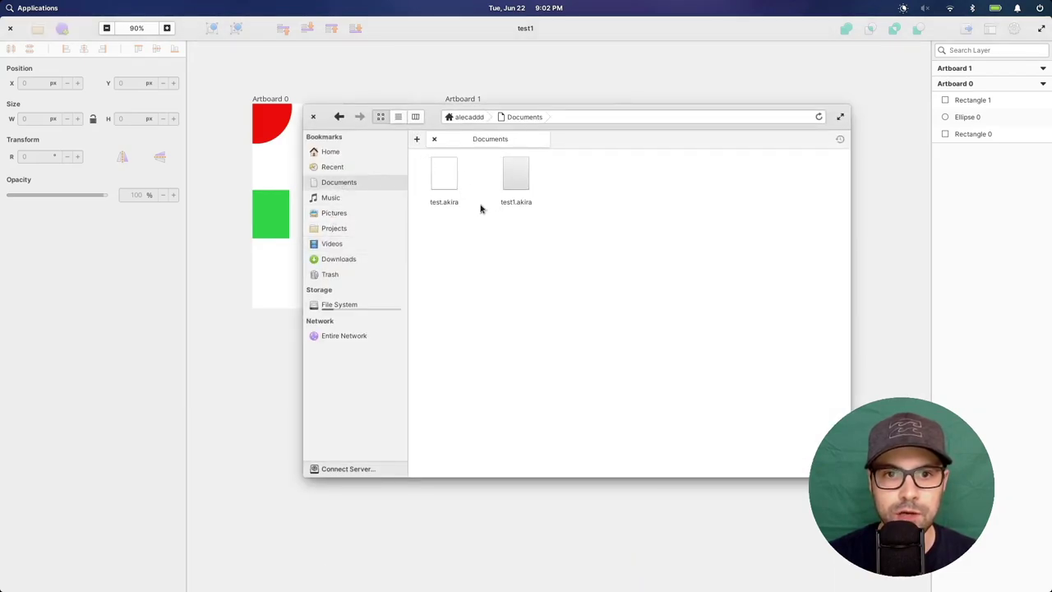
Step: Open content.json from the hidden lock folder of test1.akira in Visual Studio Code
click(509, 210)
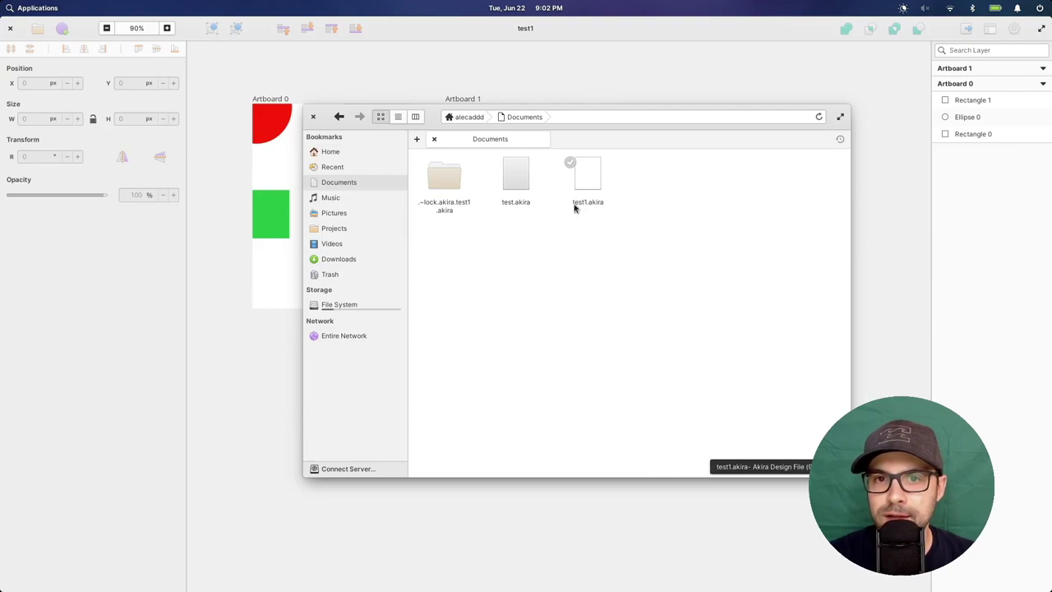
double_click(444, 178)
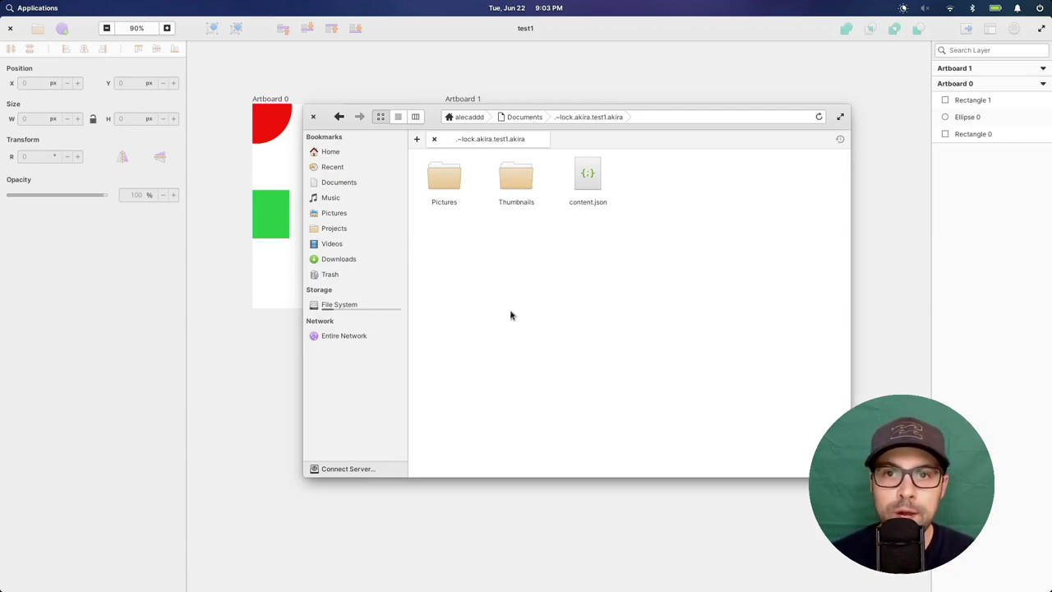
click(584, 181)
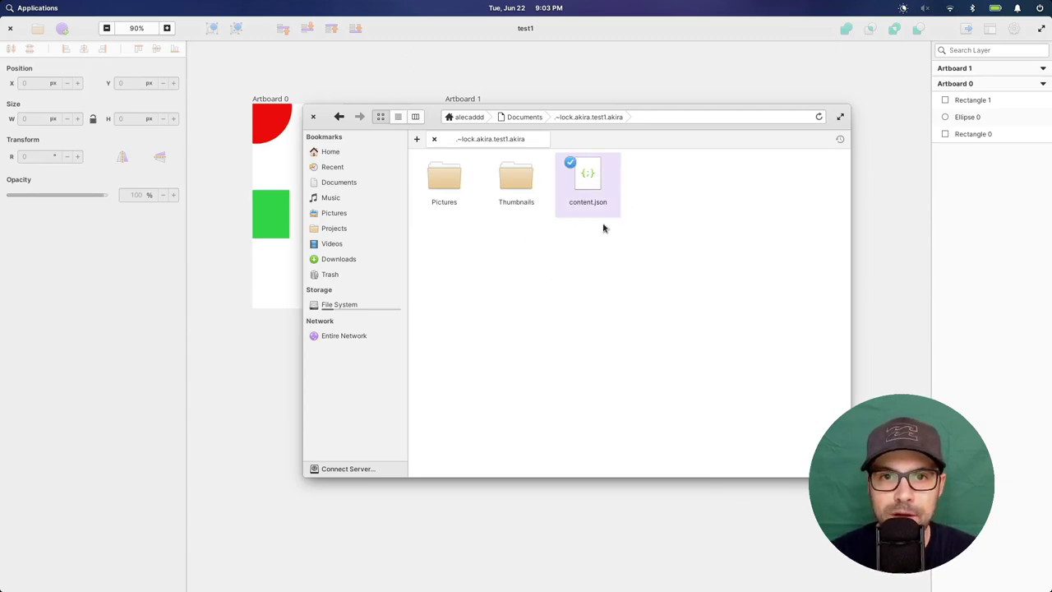
double_click(585, 176)
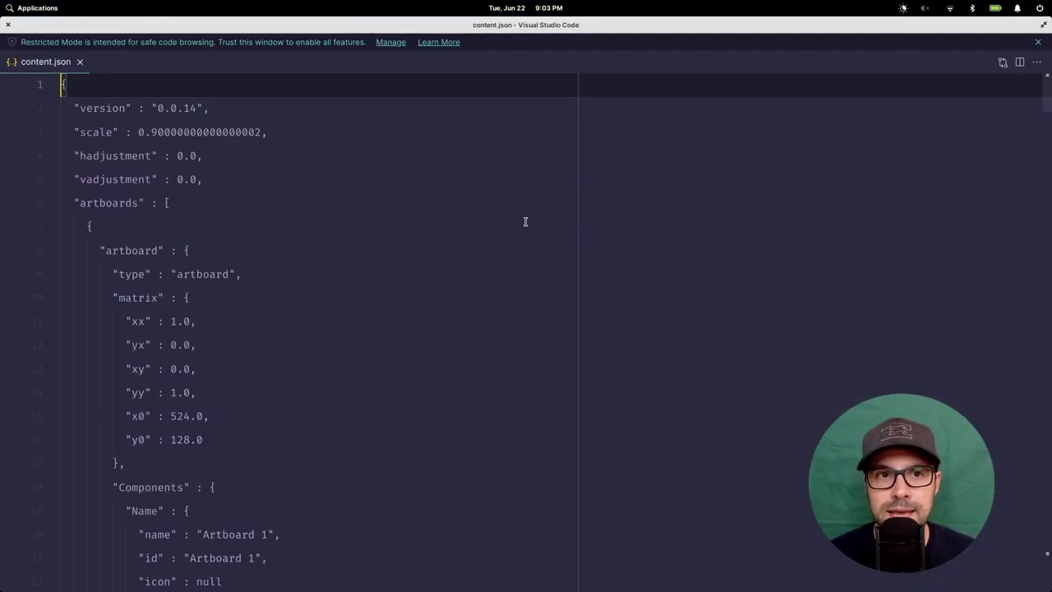
Step: Examine the version, scale and artboards section of content.json, including the artboard's matrix and components
drag(77, 104, 346, 306)
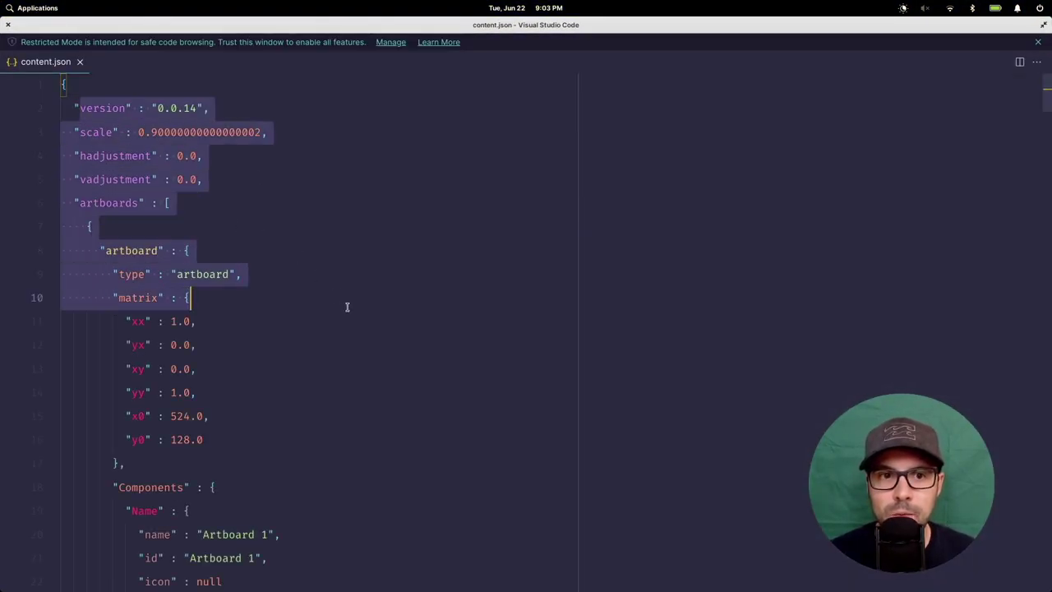
click(157, 250)
scroll(244, 265, down, 3)
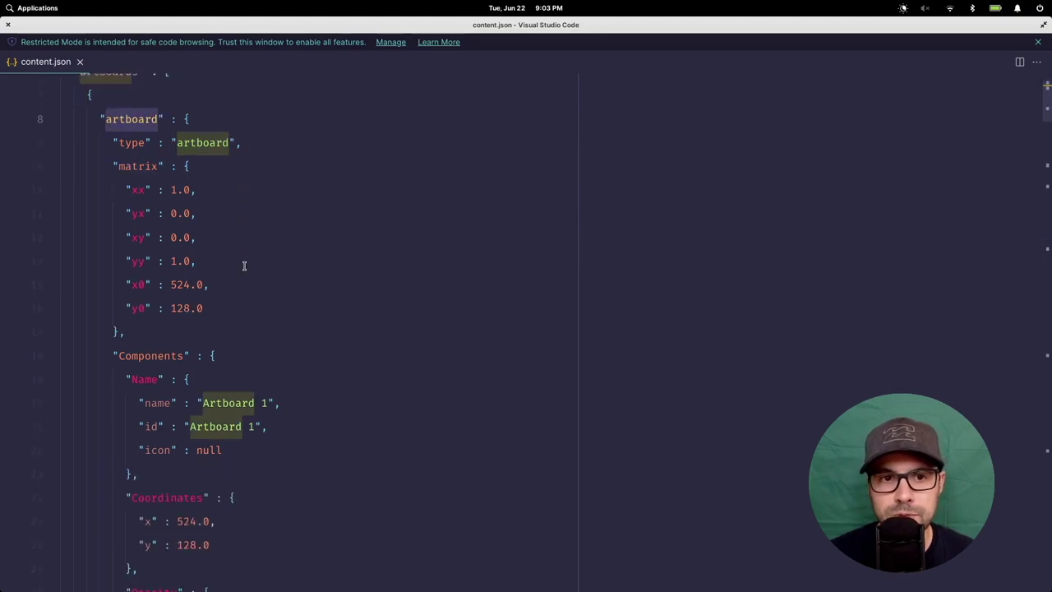
scroll(244, 265, down, 5)
drag(119, 126, 246, 197)
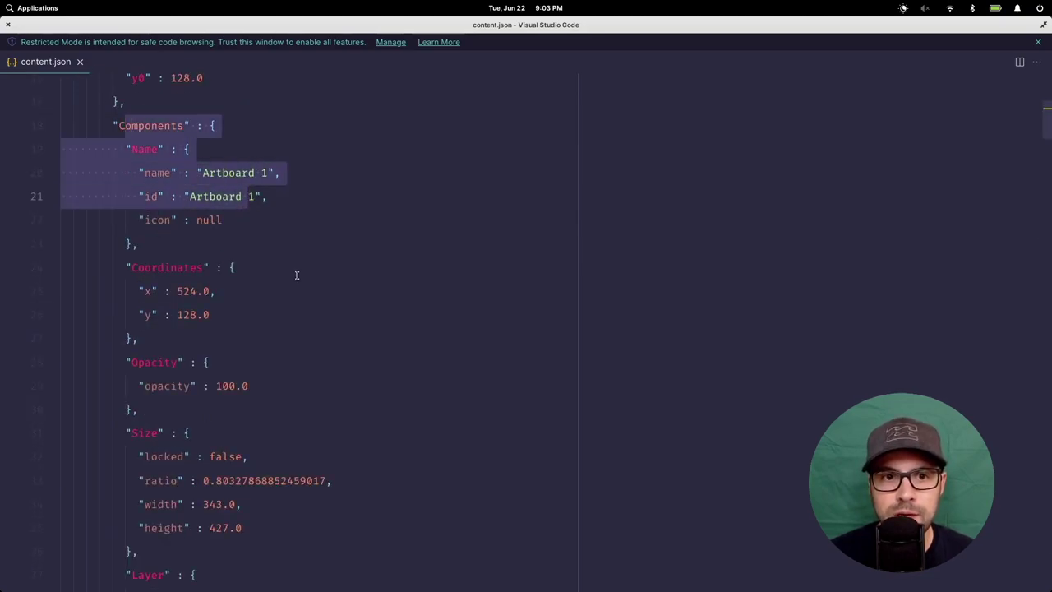
scroll(296, 274, down, 10)
scroll(239, 207, down, 8)
Step: Examine the items section of content.json, reading the rectangle's type, coordinates, rotation and size attributes
click(131, 211)
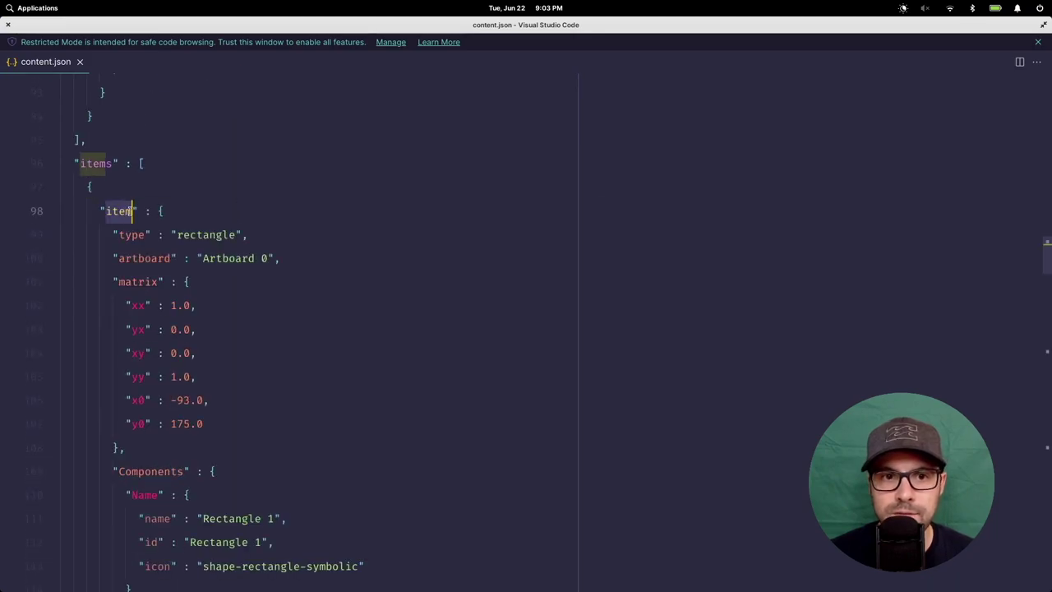
click(216, 234)
scroll(235, 343, down, 4)
click(127, 267)
drag(141, 274, 197, 285)
scroll(310, 435, down, 4)
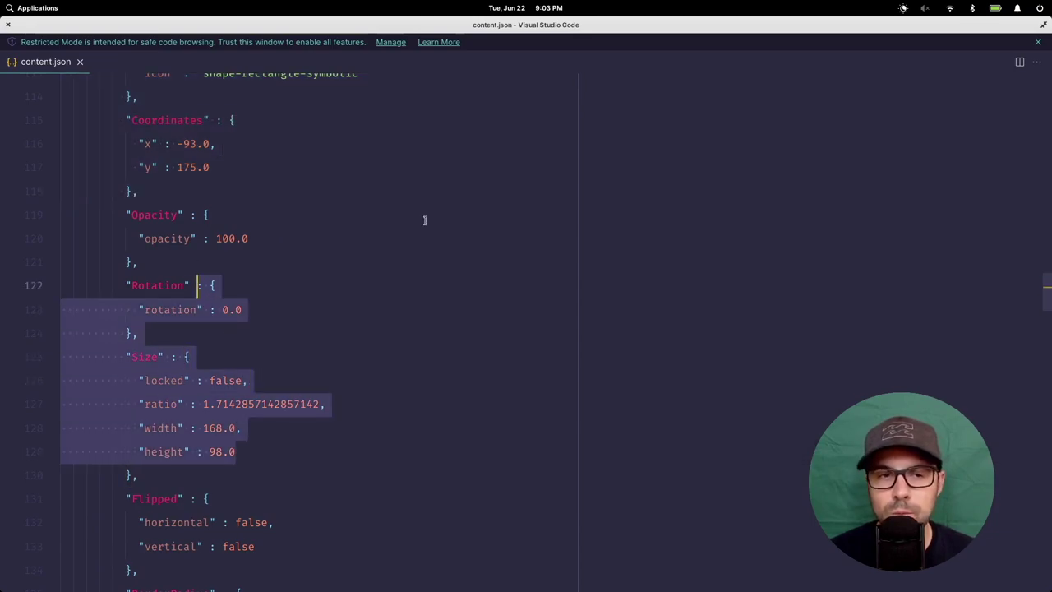
click(425, 220)
scroll(433, 227, down, 3)
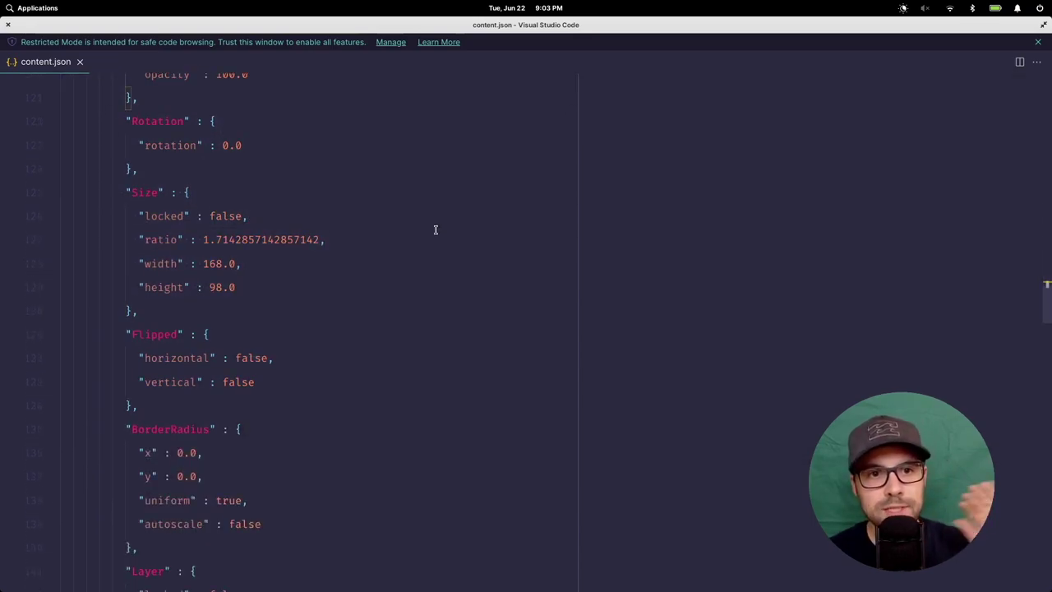
Step: Close content.json, the code editor and the file manager to return to the test1 design document
click(80, 63)
click(8, 25)
click(694, 299)
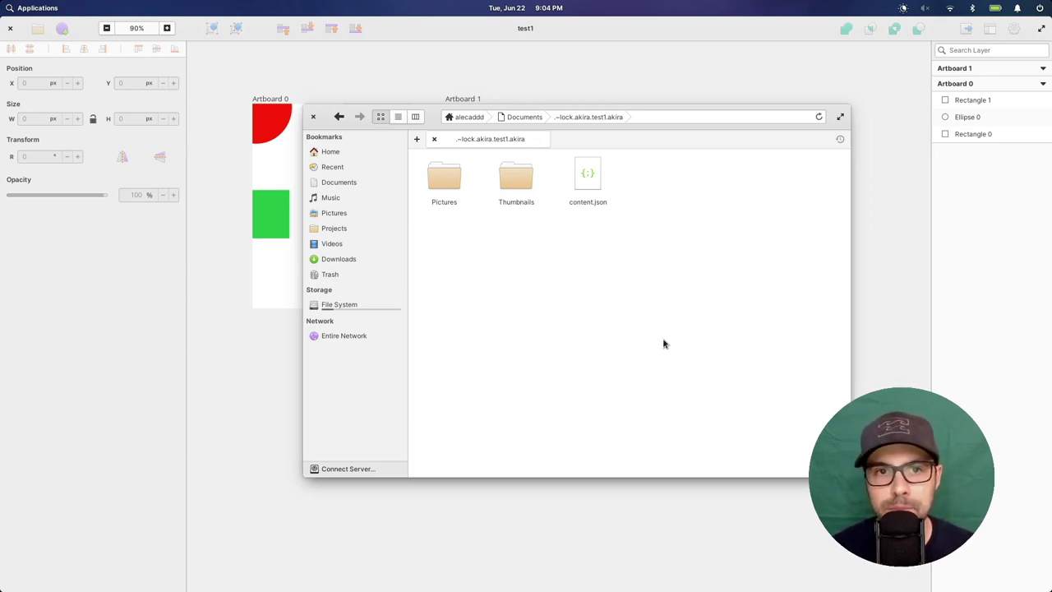
click(313, 117)
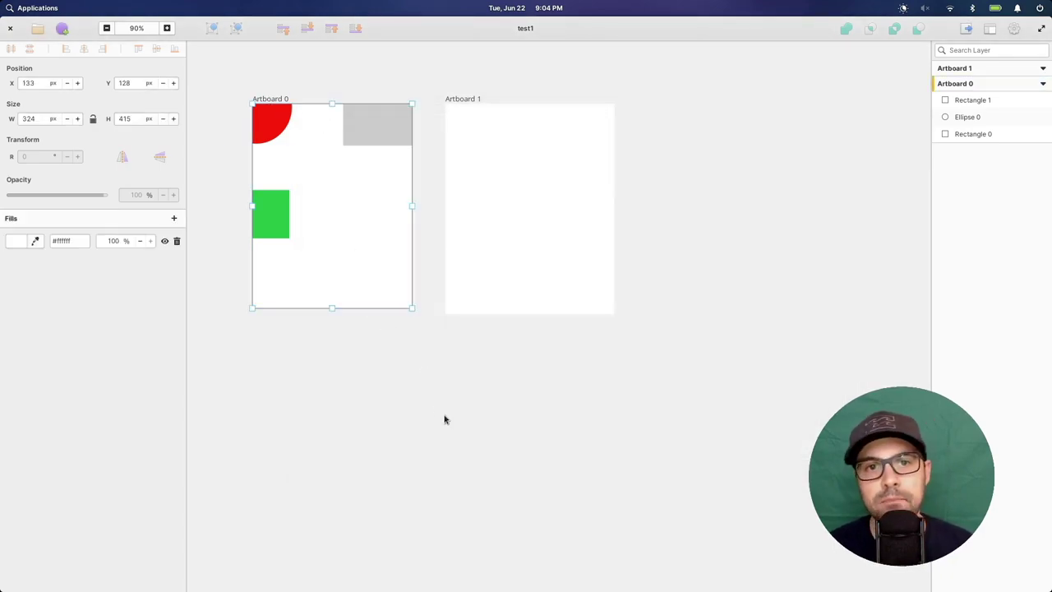
Step: Draw a rectangle on the empty canvas below the two artboards and lower its opacity
drag(393, 359, 514, 443)
drag(98, 195, 73, 197)
click(663, 361)
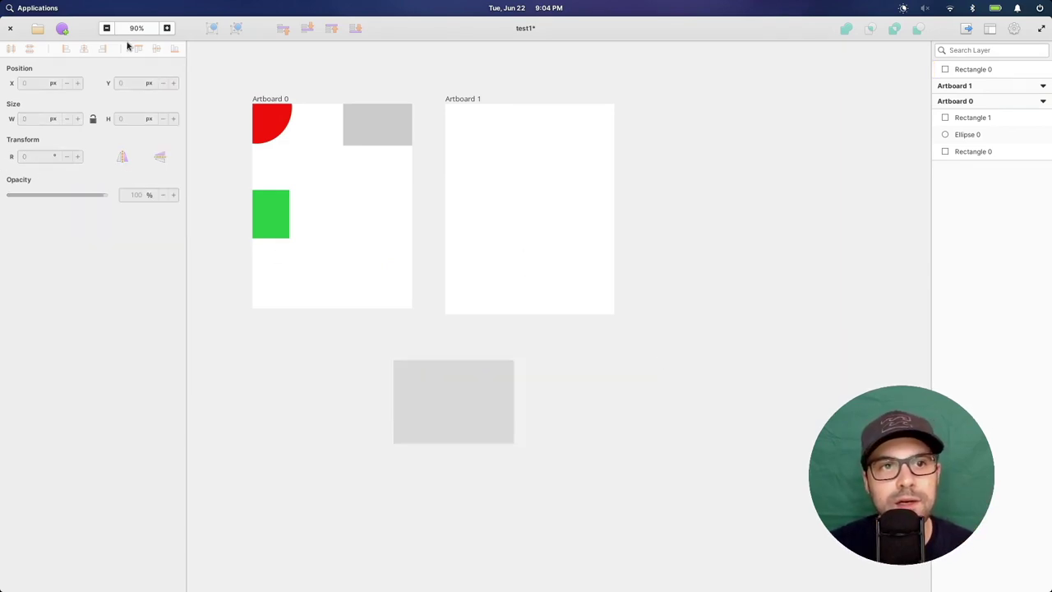
click(61, 30)
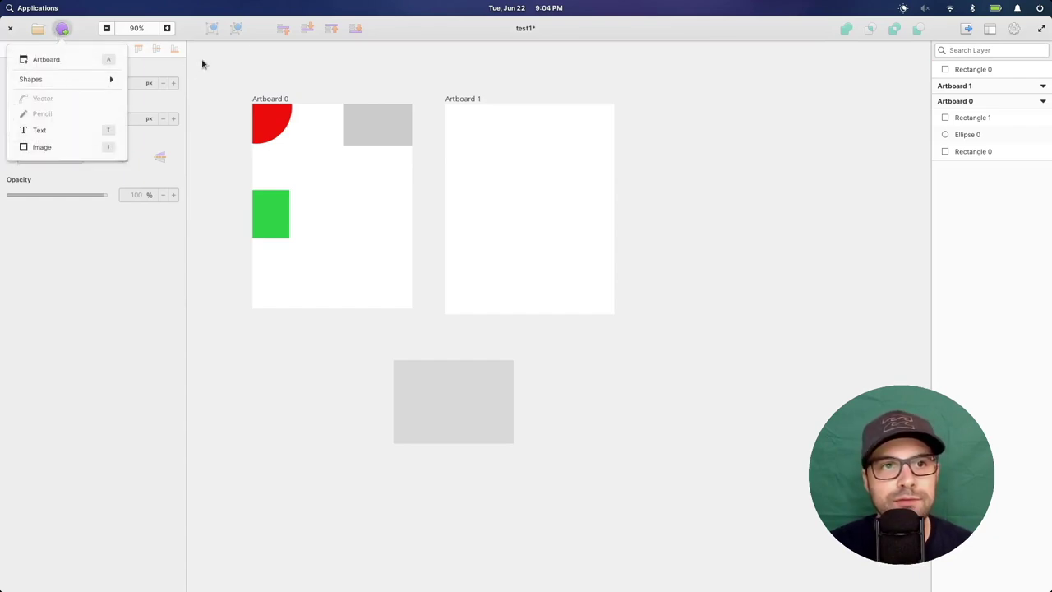
click(710, 238)
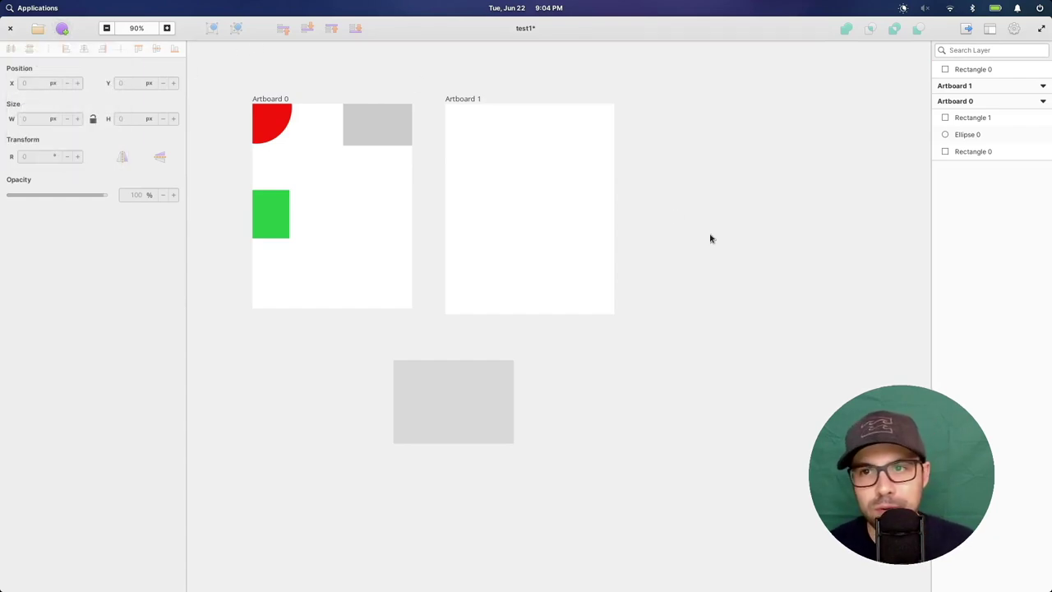
Step: Set the default fill color for new shapes to light purple (#ad7fa8) in the preferences
click(1012, 30)
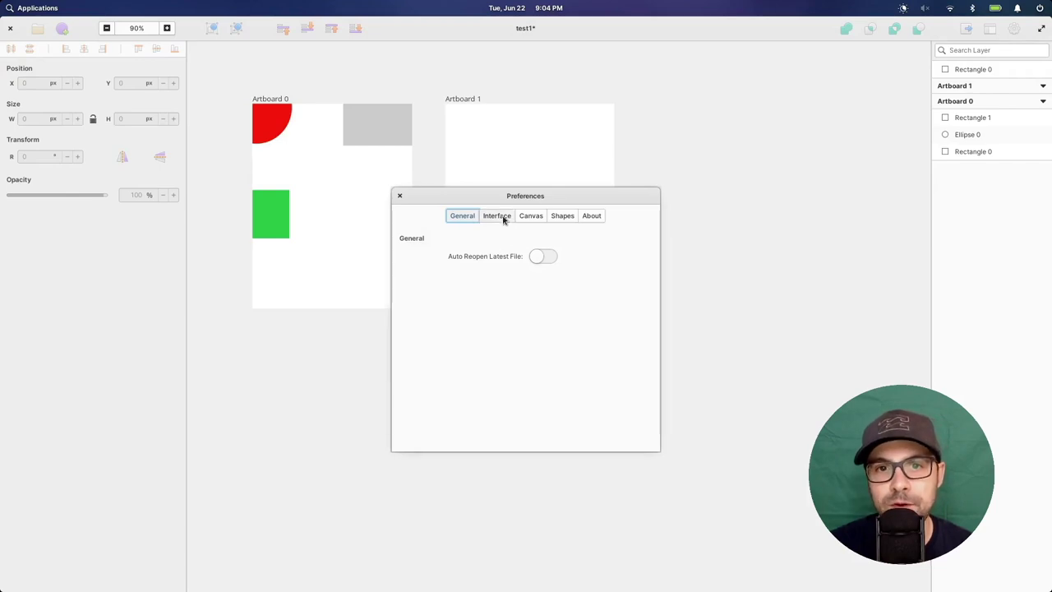
click(534, 216)
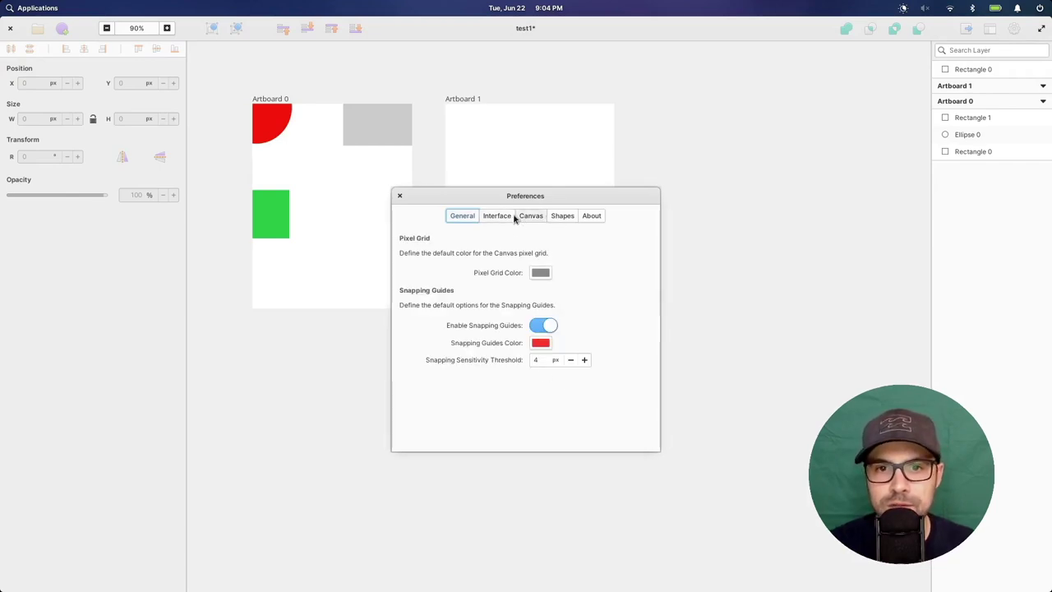
click(561, 219)
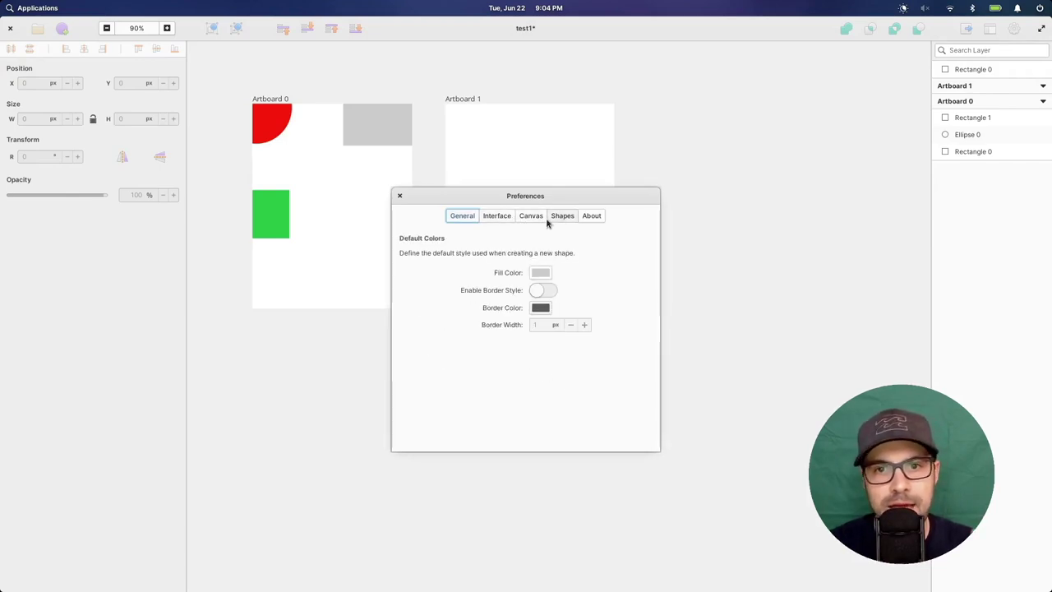
click(540, 273)
click(566, 281)
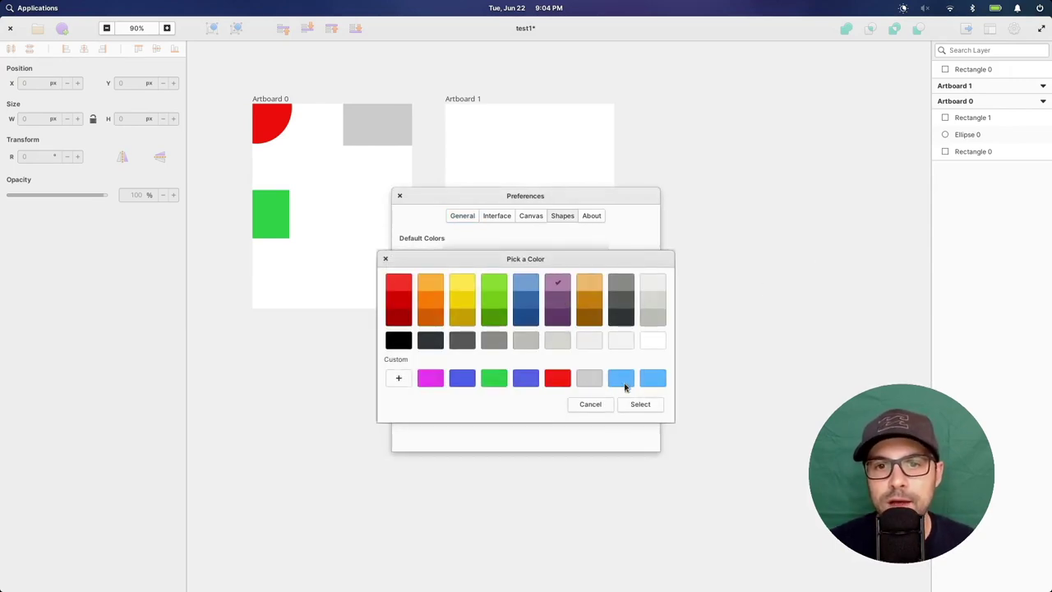
click(634, 405)
Step: Enable the default border style for new shapes with a width of 7 px and close the preferences
click(533, 292)
click(584, 326)
click(584, 325)
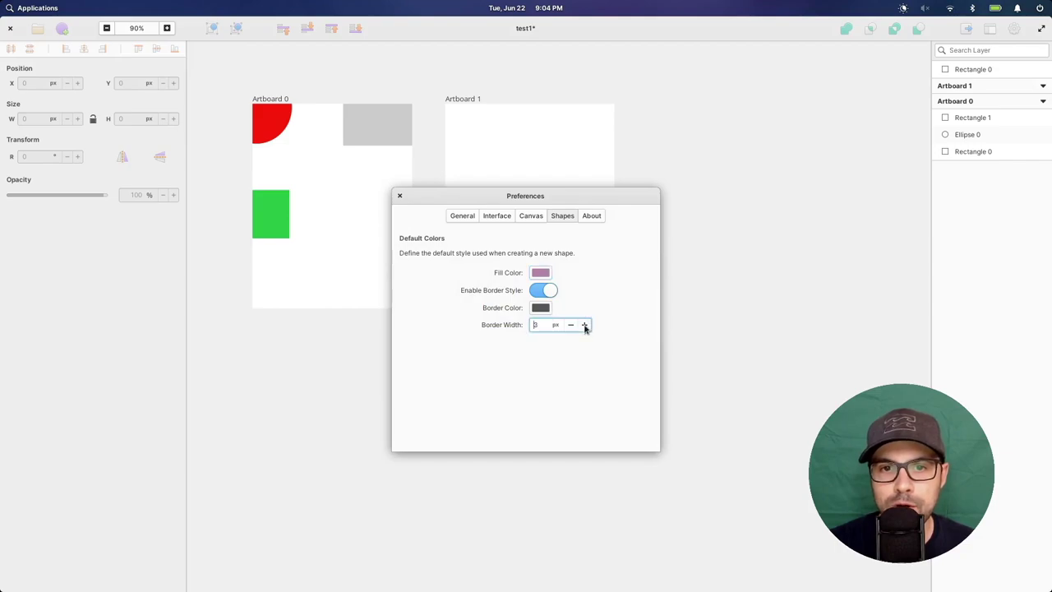
click(399, 195)
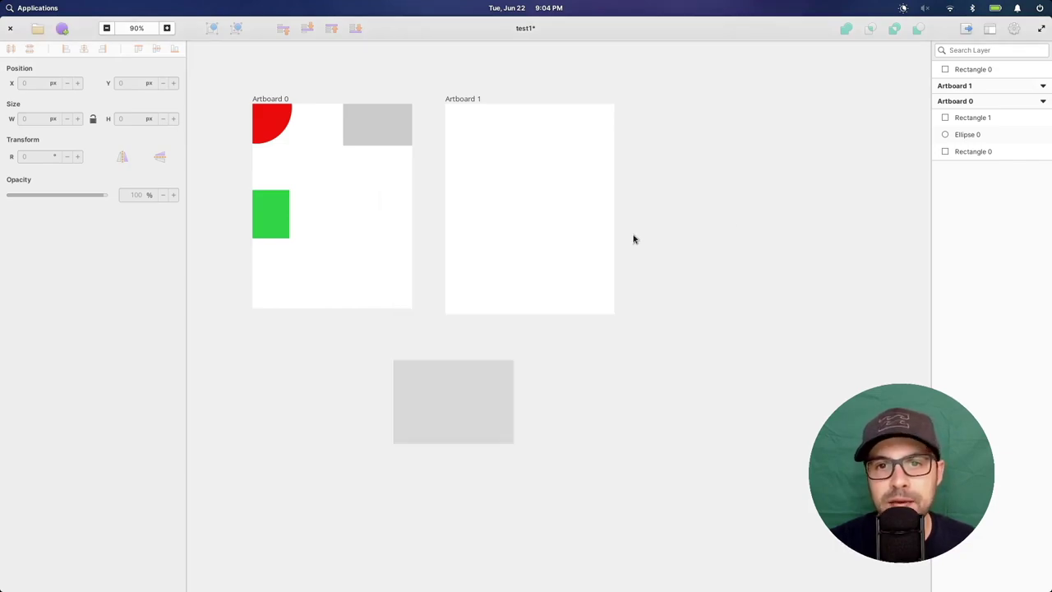
Step: Draw six rectangles of varying sizes with the new default style on the canvas beside Artboard 1, and deselect them
drag(666, 220, 718, 283)
drag(688, 125, 770, 205)
drag(770, 92, 840, 167)
drag(770, 234, 827, 309)
drag(755, 321, 795, 380)
drag(668, 328, 714, 395)
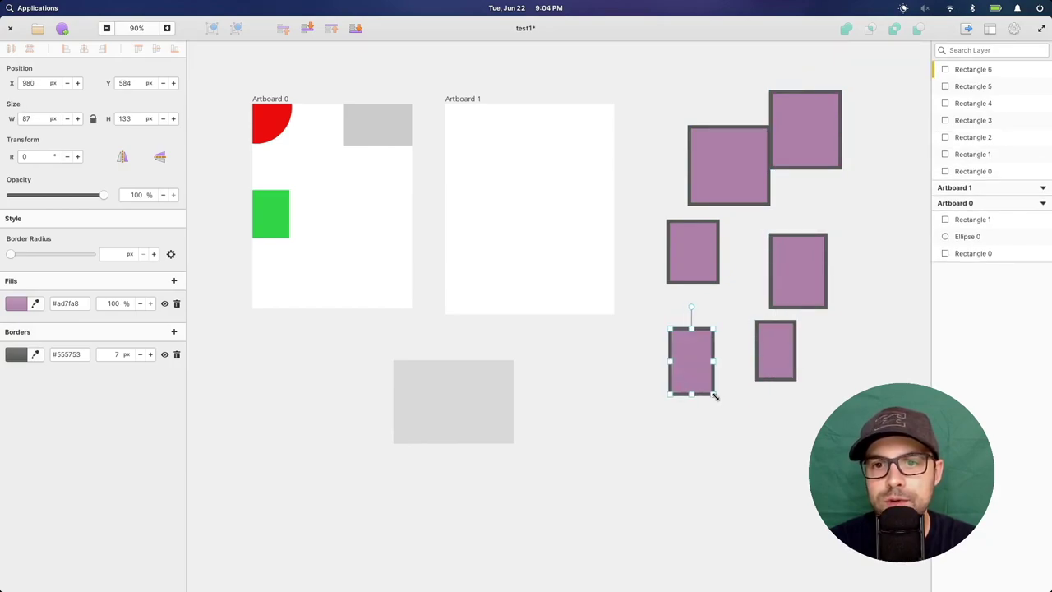
click(759, 419)
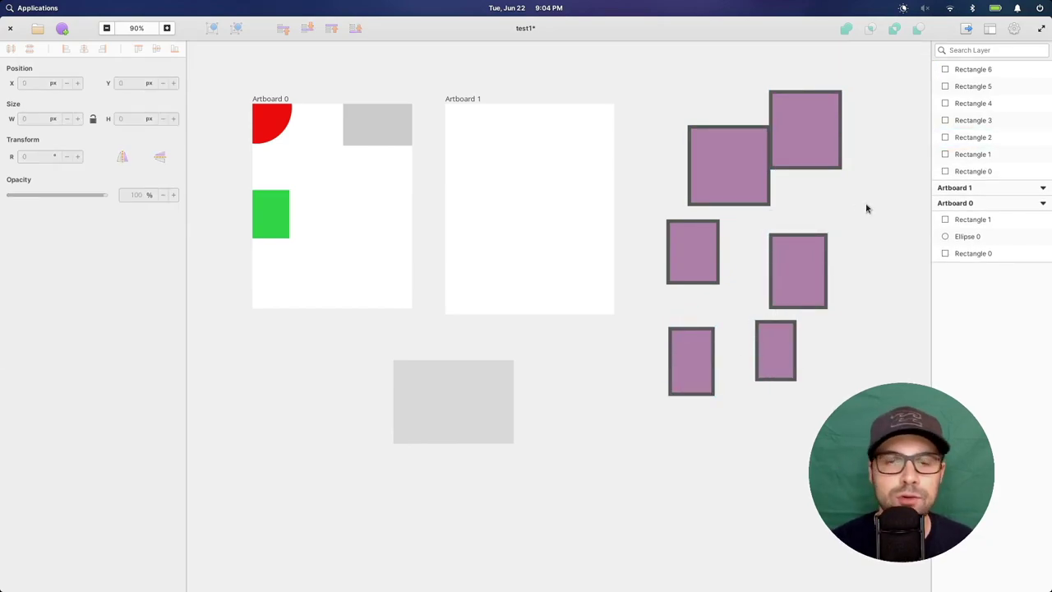